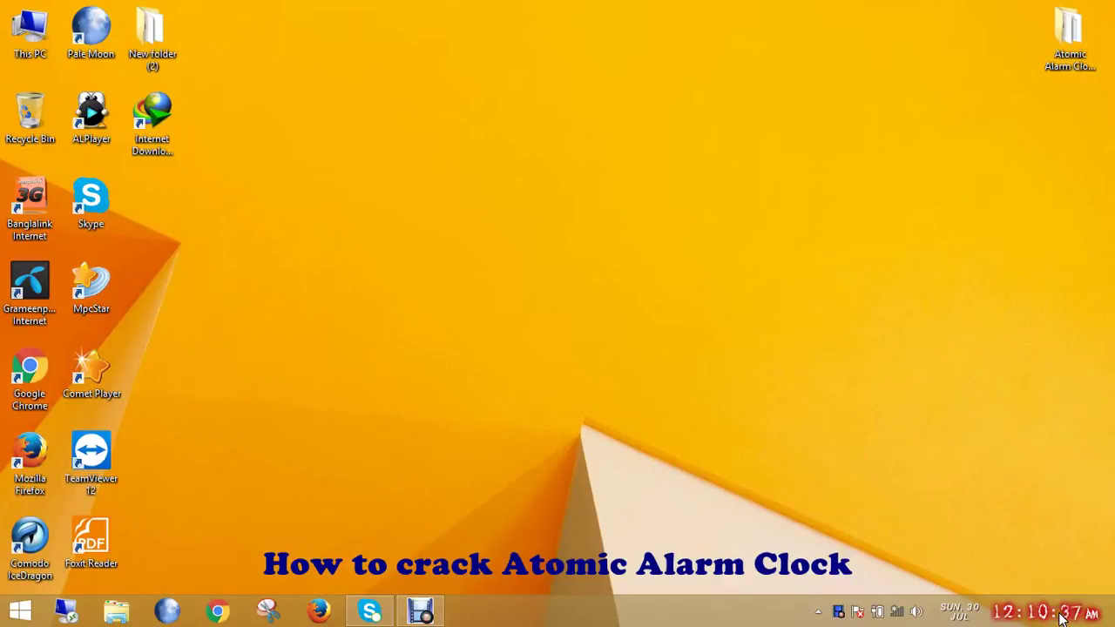
Step: Open the Atomic Alarm Clock settings from the tray clock and examine the skins, time zone choices and time-server synchronization options
click(1061, 617)
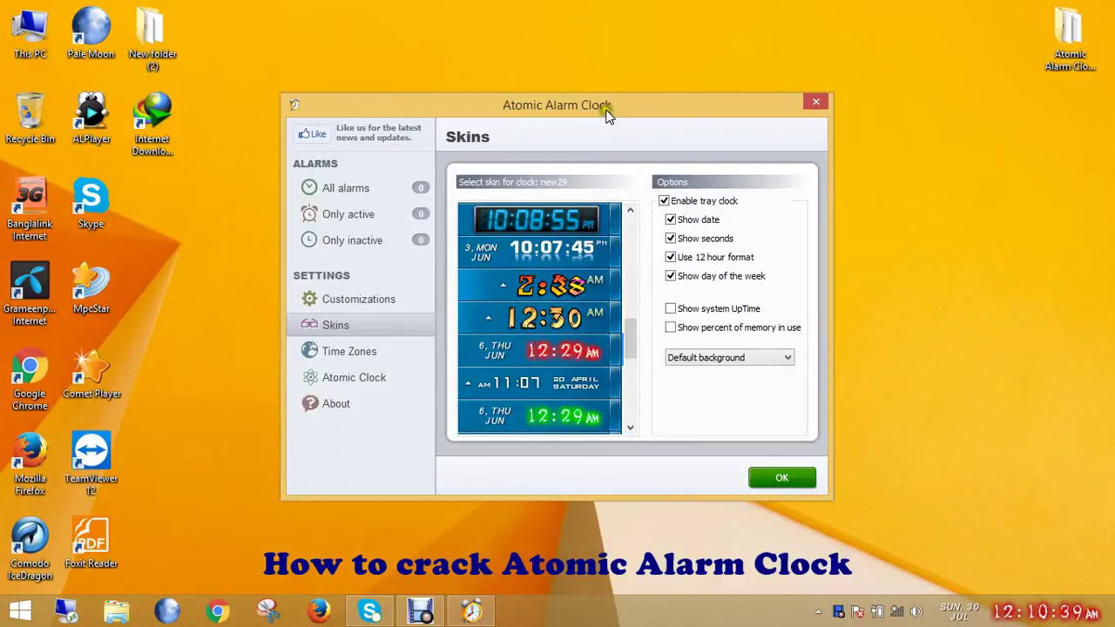
drag(608, 116, 664, 96)
drag(688, 319, 688, 214)
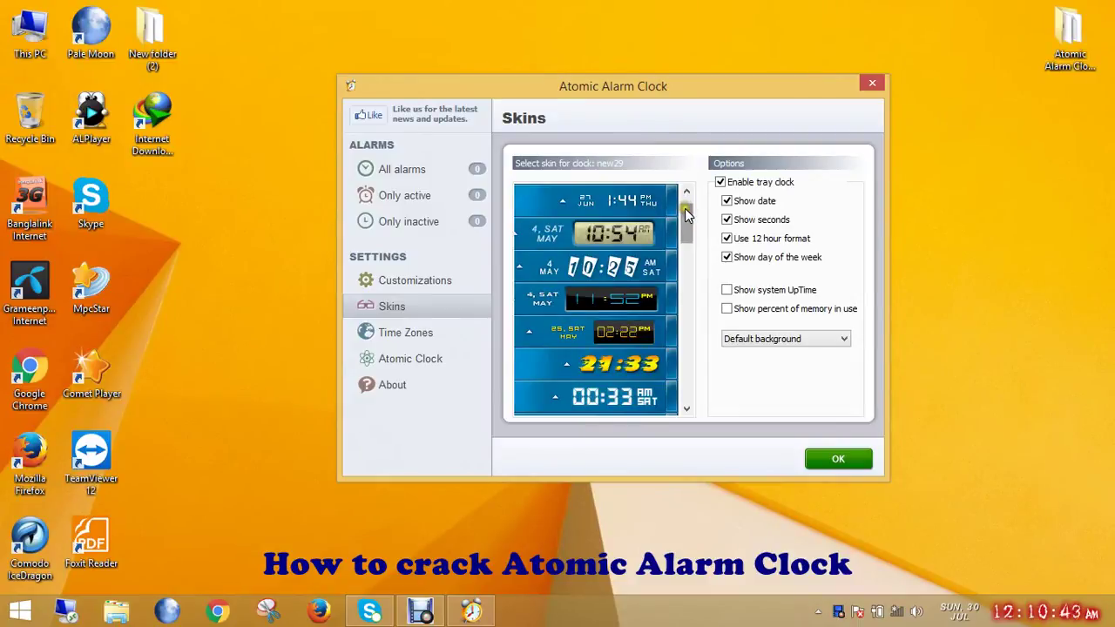
click(431, 340)
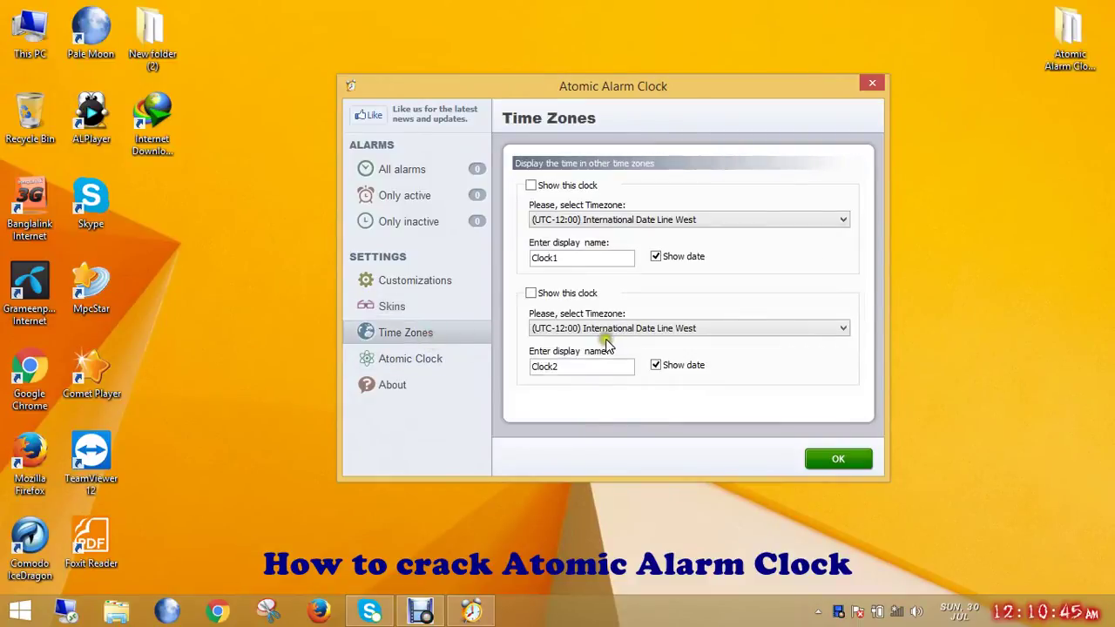
click(661, 219)
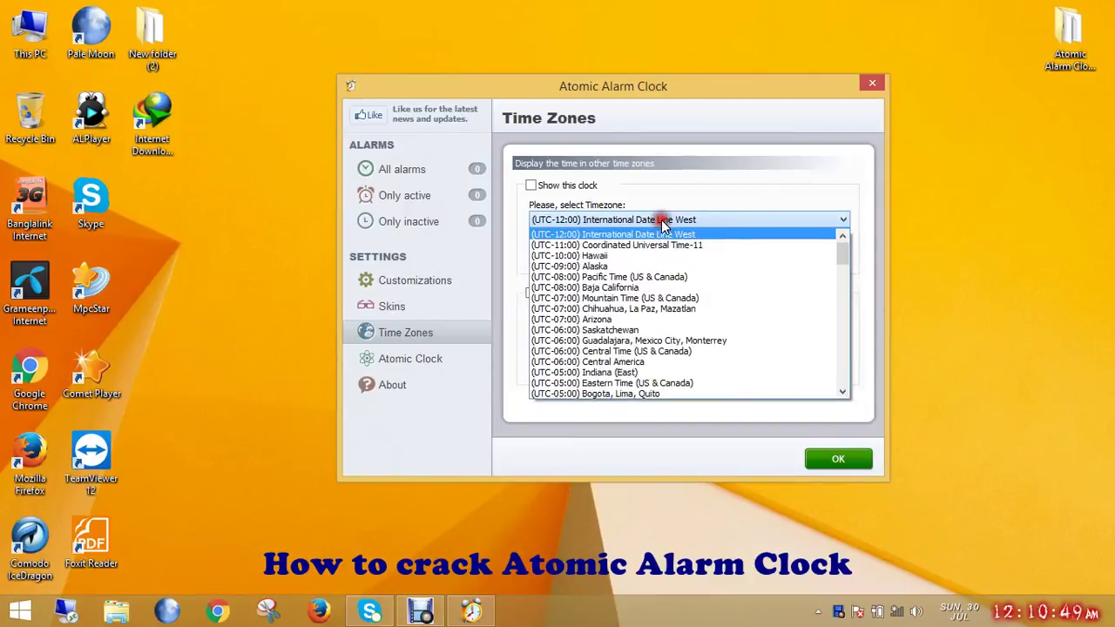
click(662, 220)
click(410, 359)
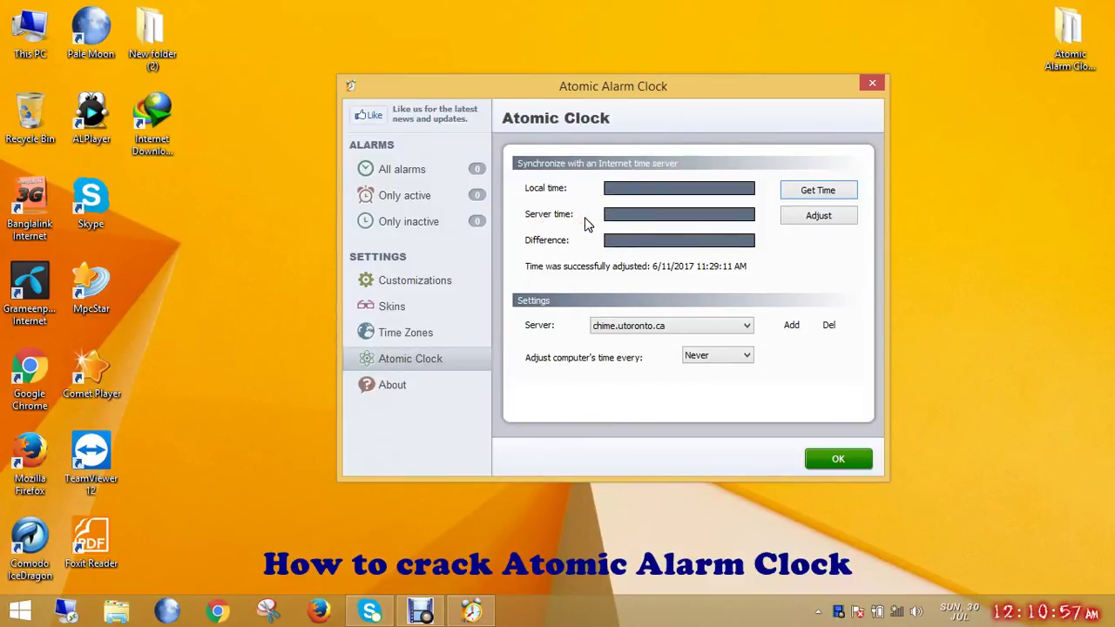
Step: Examine the lists of all alarms and active alarms, declining help with filling out the reminder list
drag(518, 90, 494, 82)
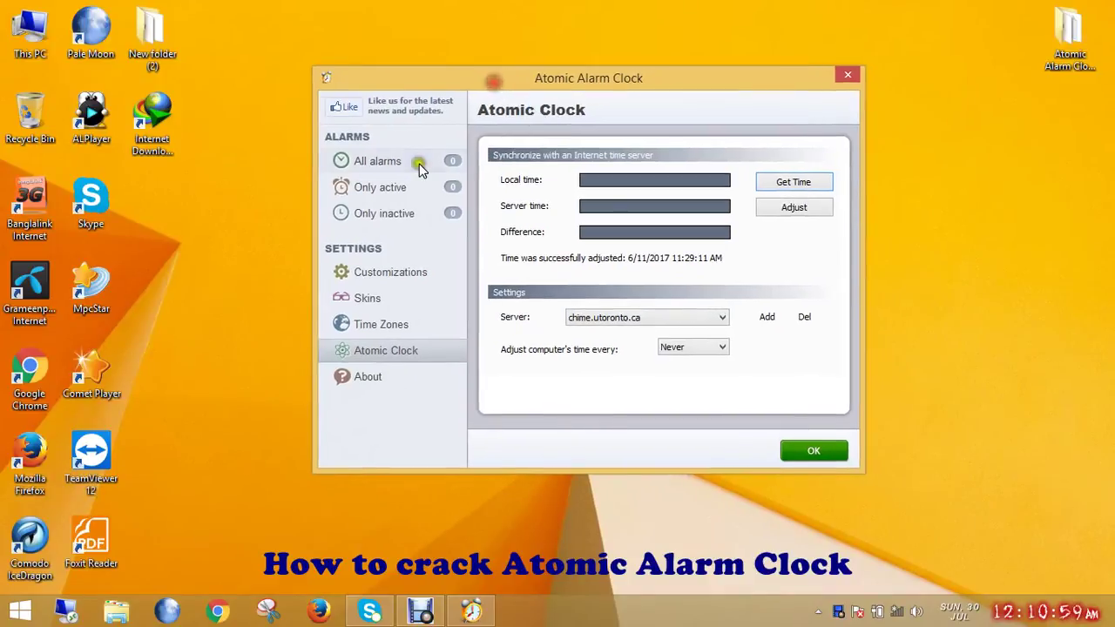
click(389, 171)
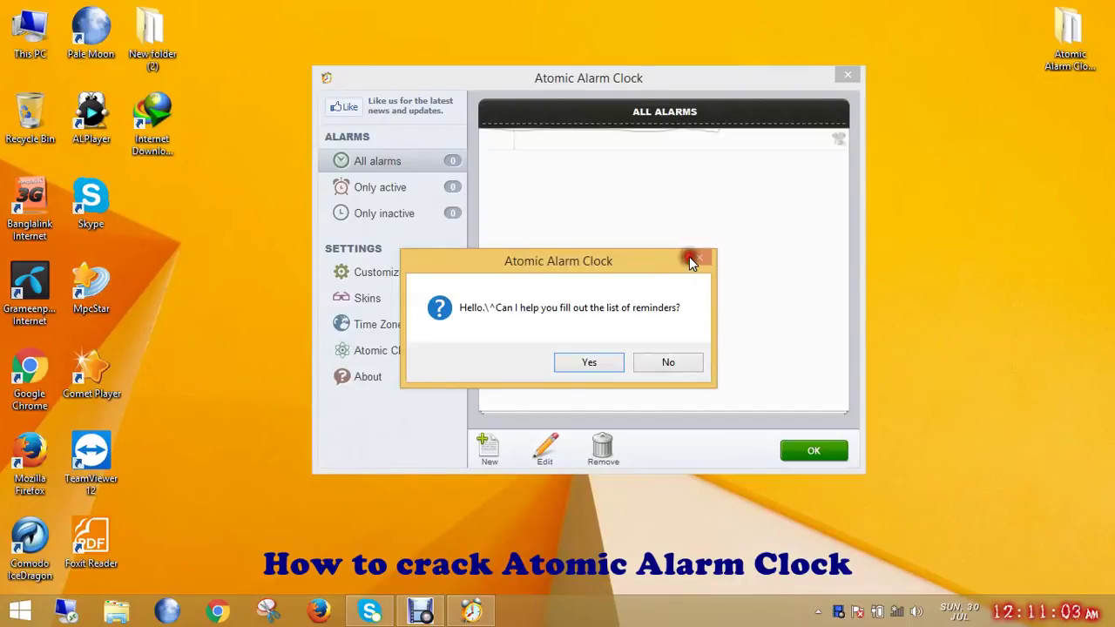
click(695, 366)
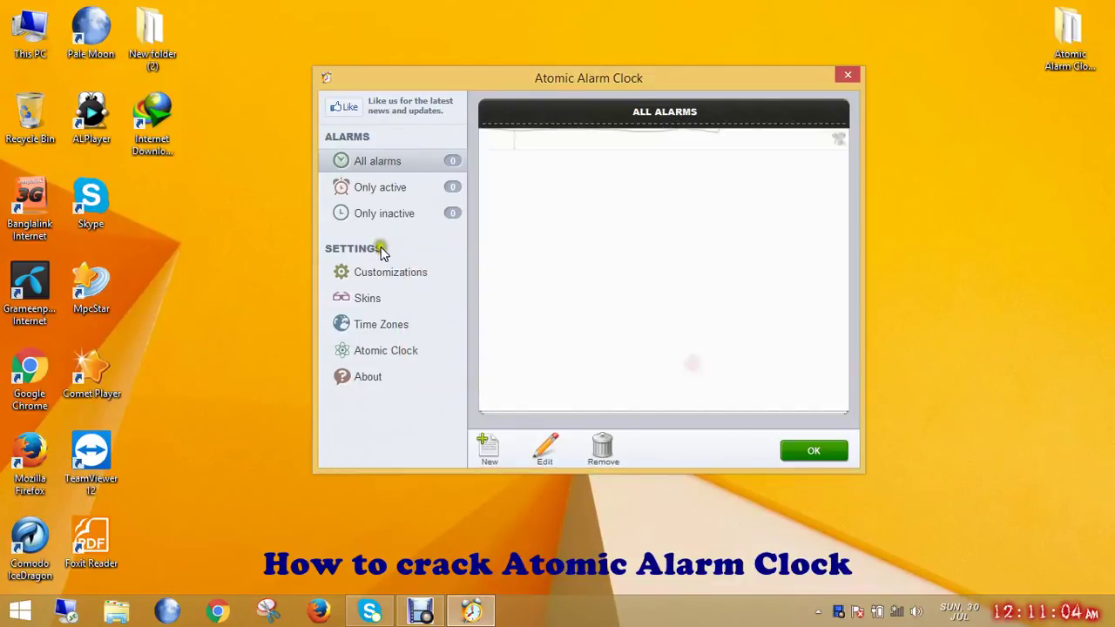
click(383, 188)
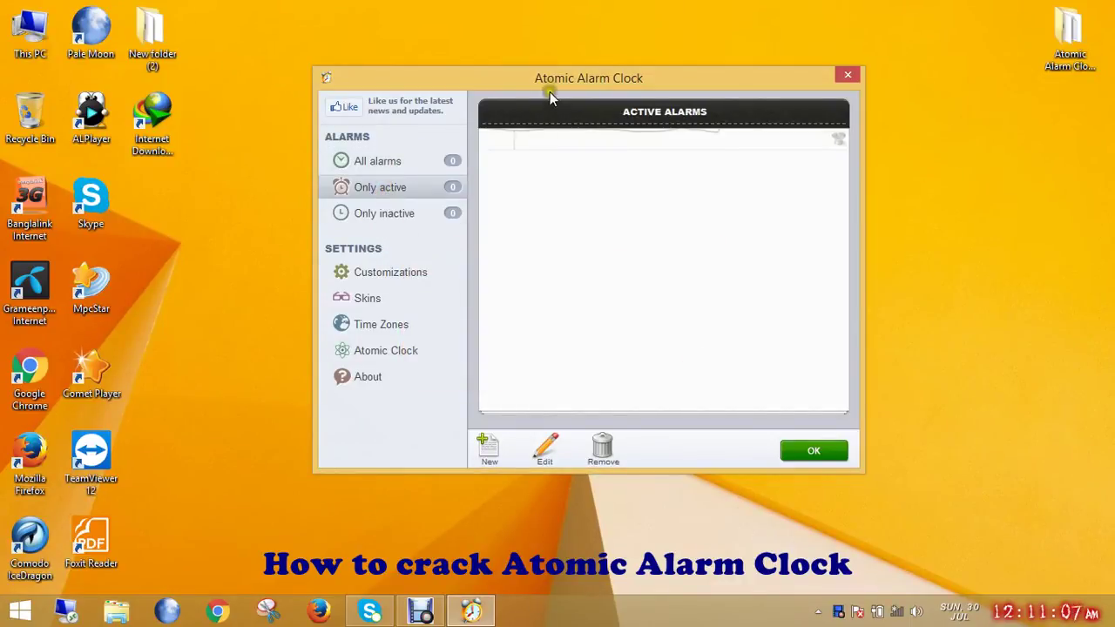
drag(550, 87, 523, 79)
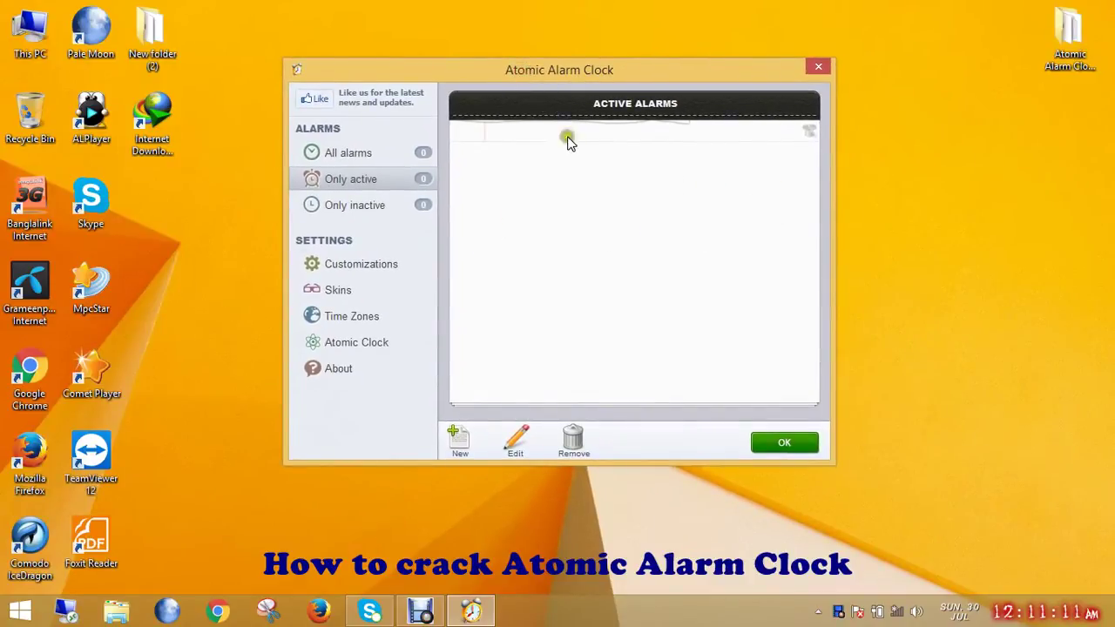
mouse_move(610, 70)
mouse_down()
mouse_move(682, 61)
mouse_move(592, 61)
mouse_up()
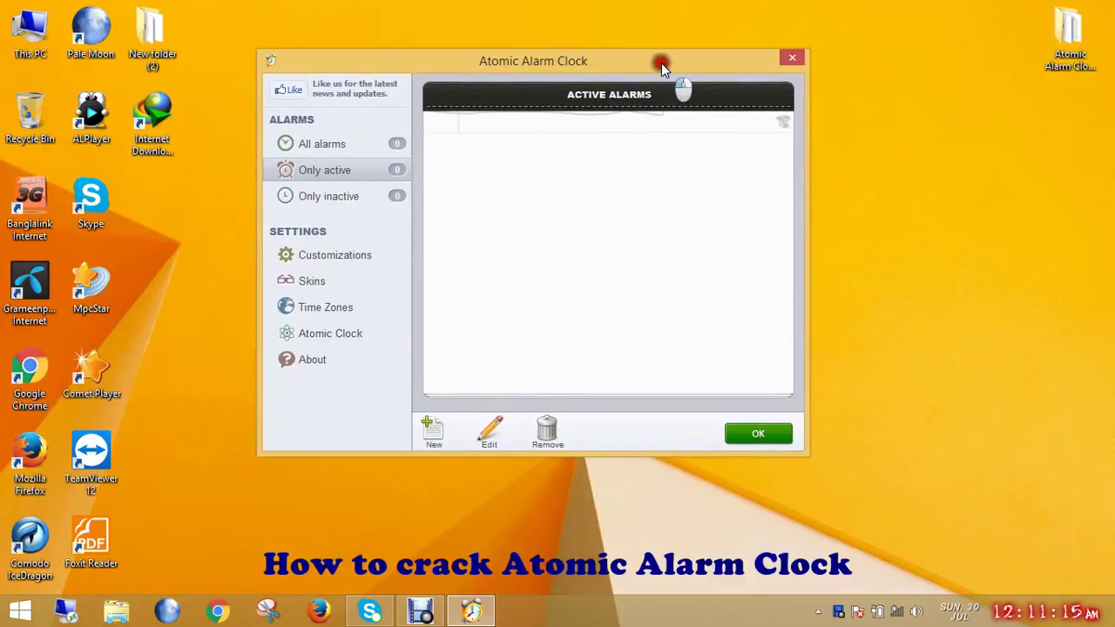
drag(662, 62, 708, 62)
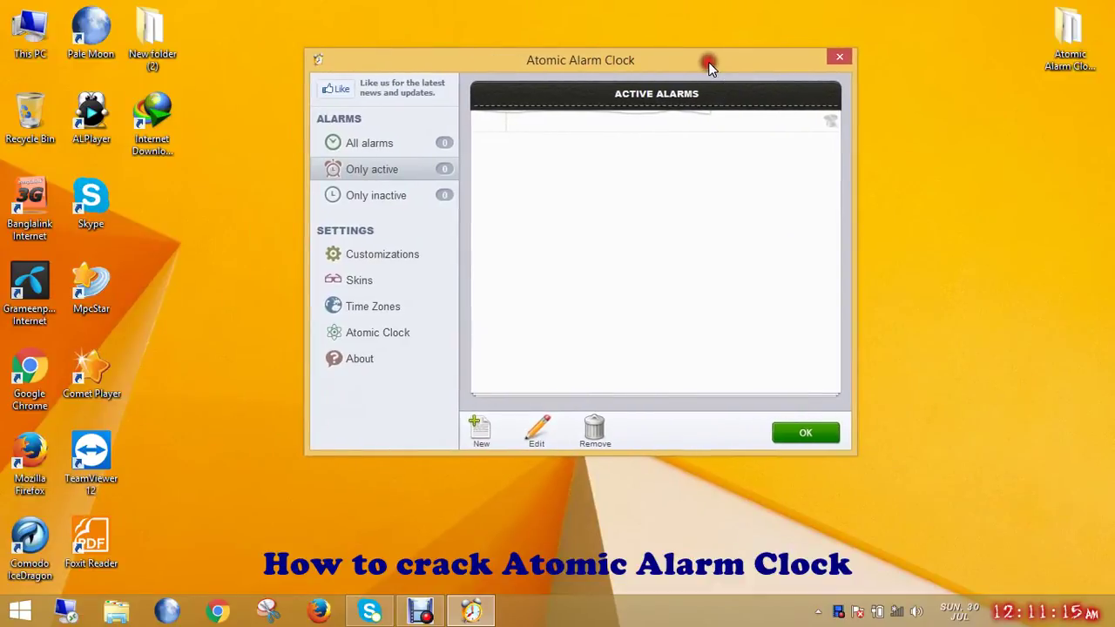
click(563, 211)
Step: Try several digital skins for the tray clock and apply the white 7:38 PM skin, new5
click(351, 281)
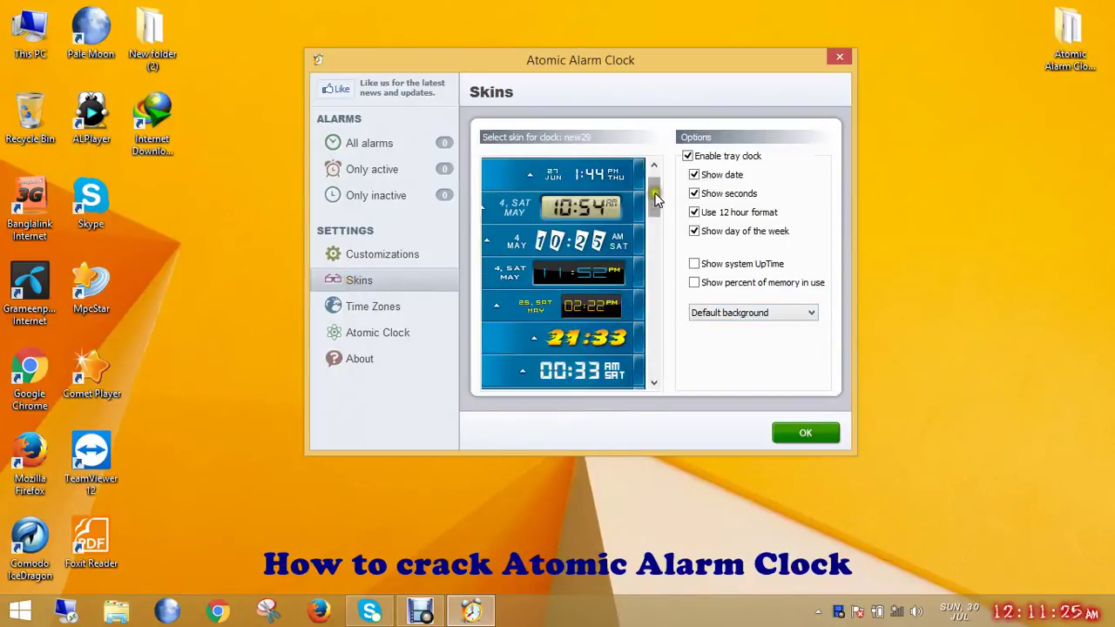
drag(657, 199, 659, 275)
click(576, 241)
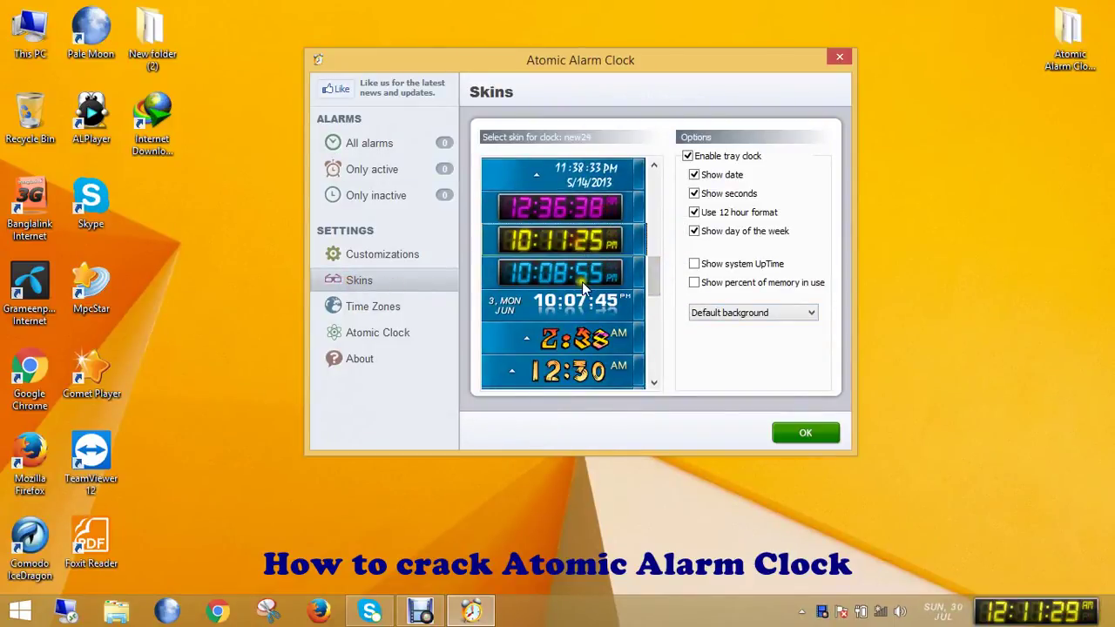
click(582, 281)
scroll(658, 284, down, 3)
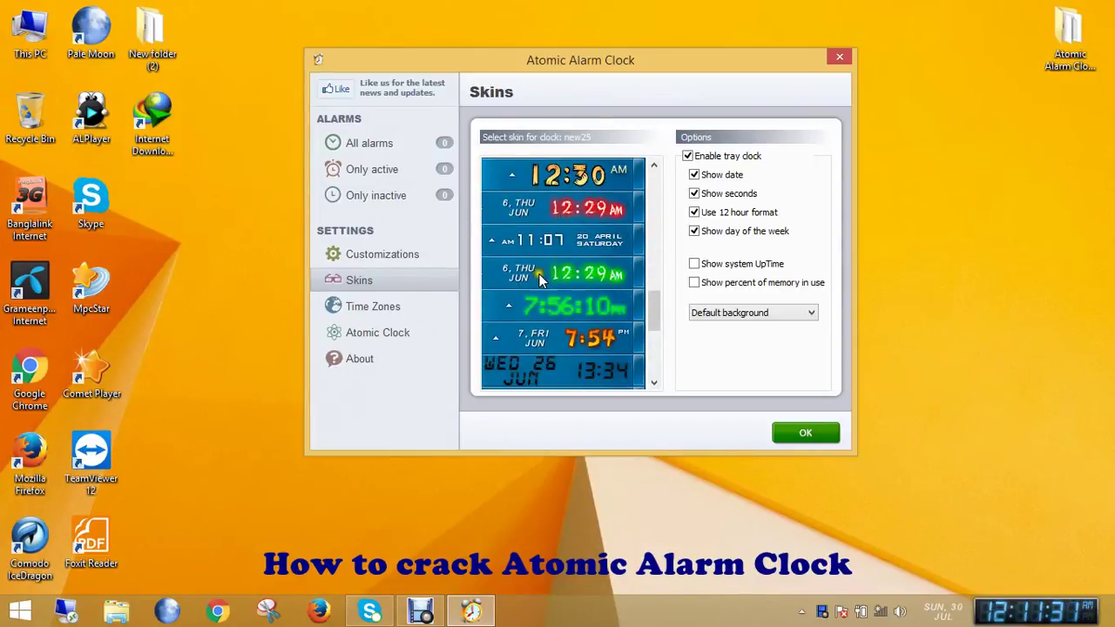
click(614, 315)
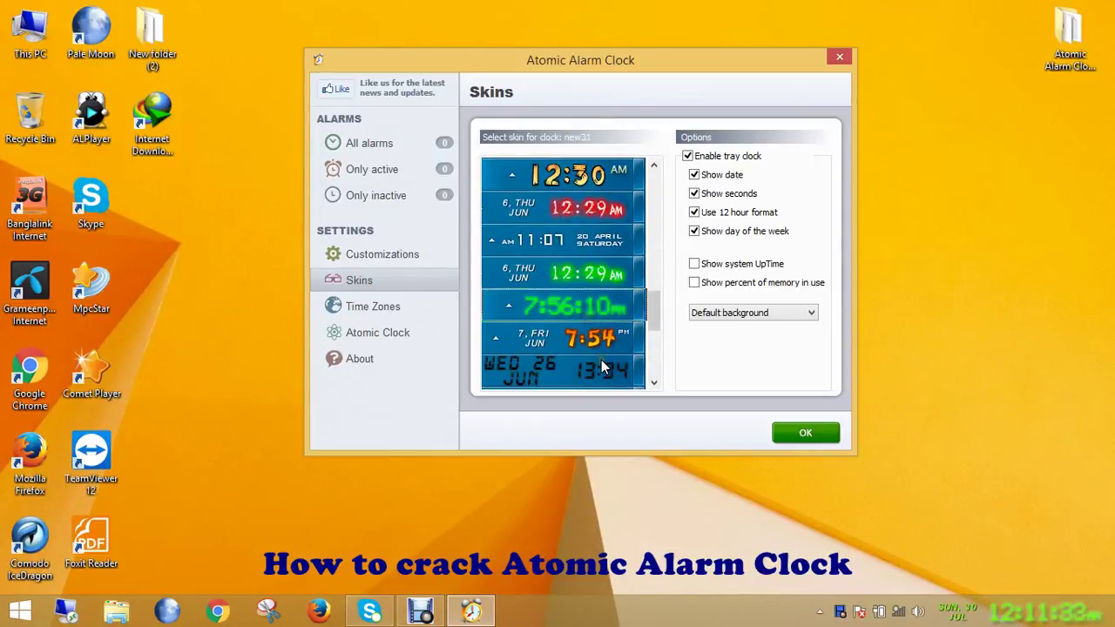
click(591, 340)
scroll(591, 340, down, 3)
click(610, 306)
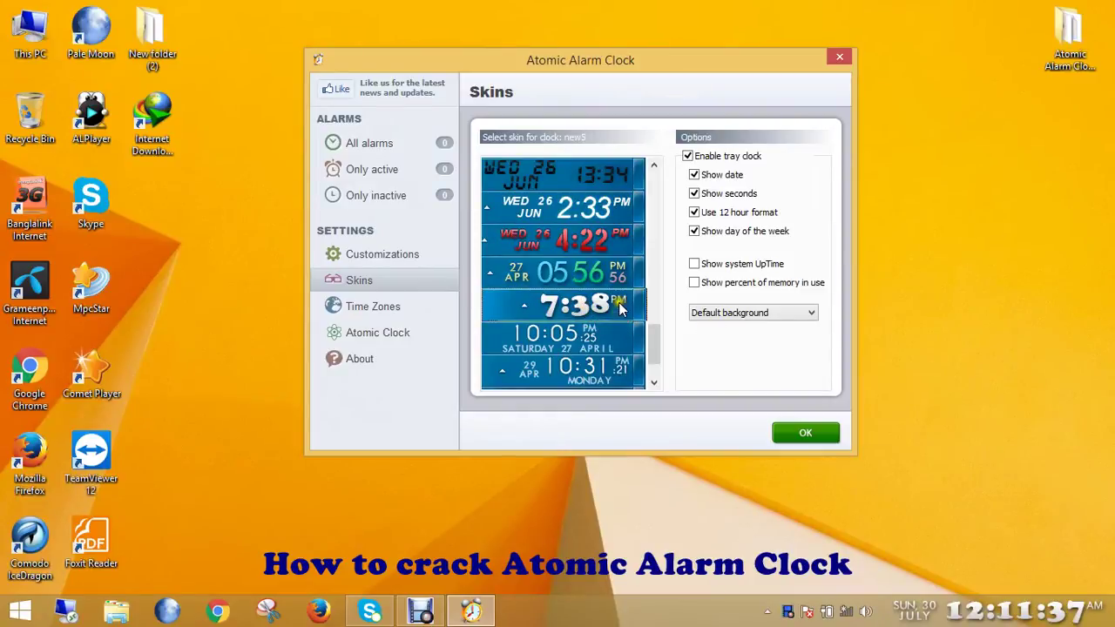
Step: Turn the tray clock's 12-hour format and seconds display off and back on, one option at a time
click(695, 213)
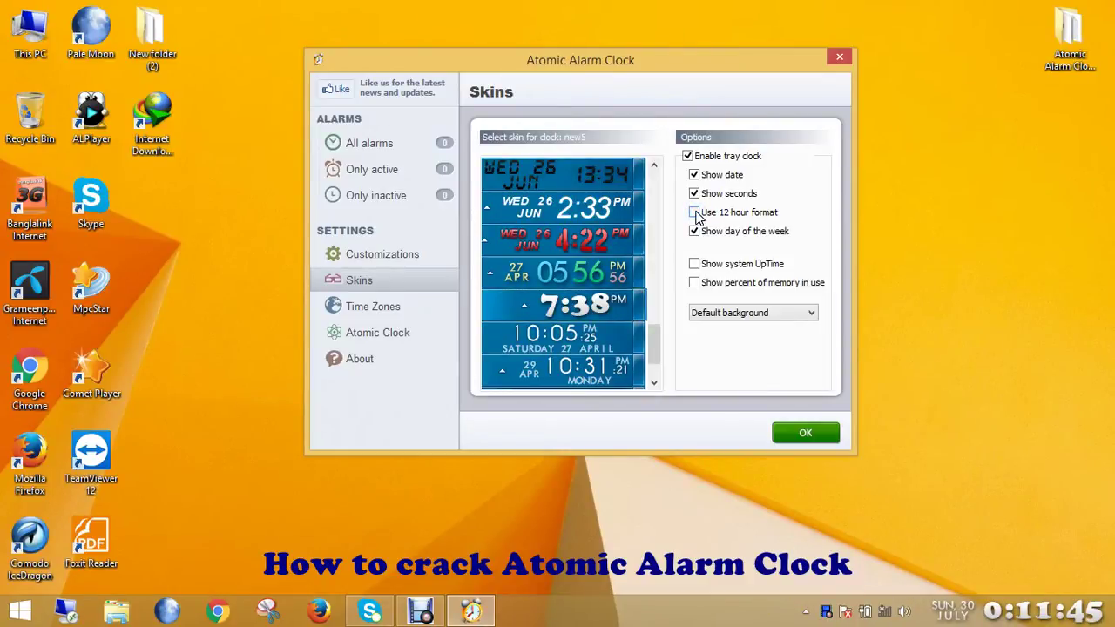
click(695, 214)
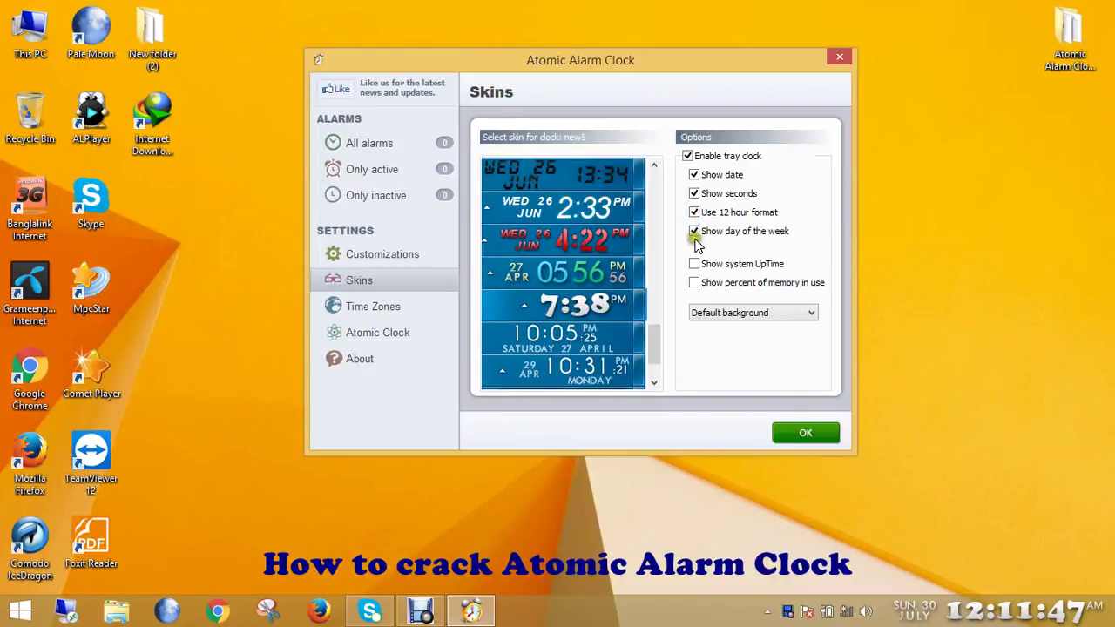
click(695, 195)
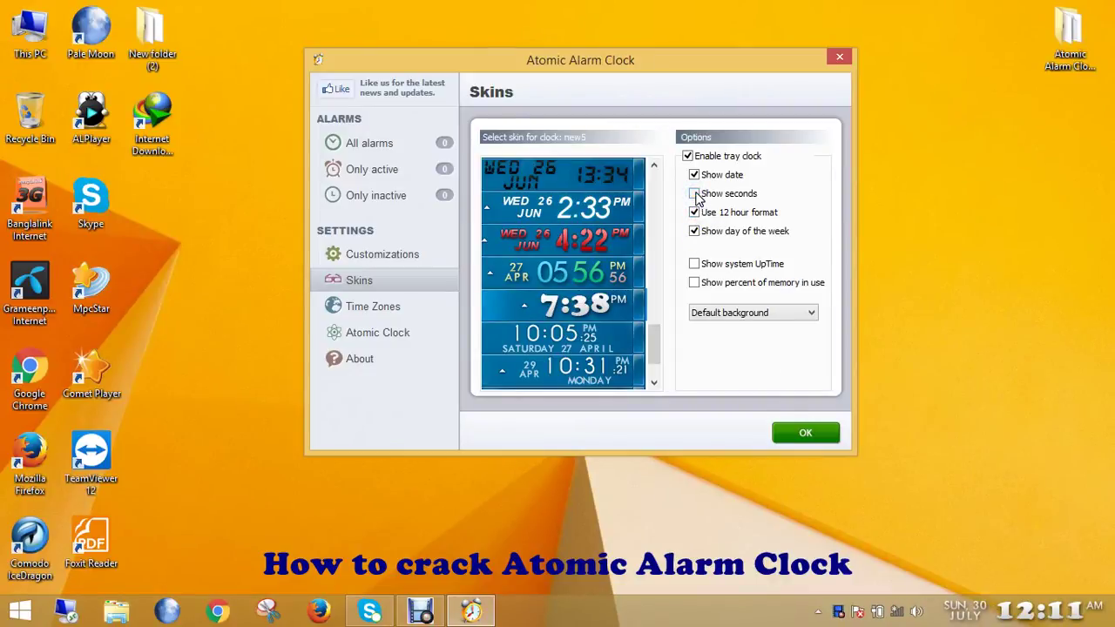
click(695, 194)
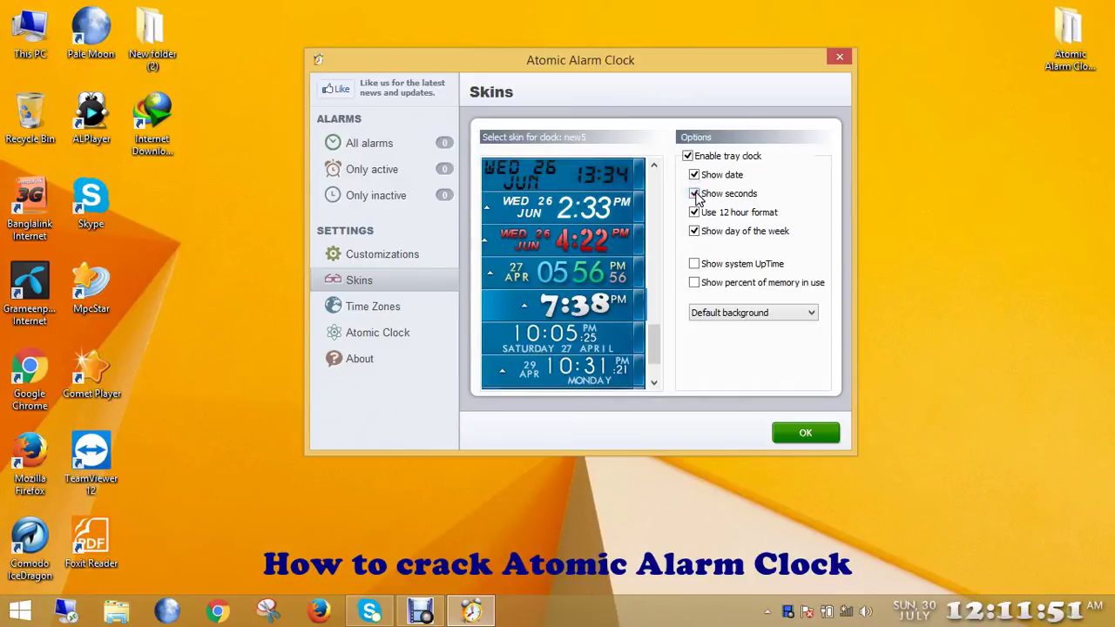
Step: Try showing the system uptime and the percent of memory in use beside the tray clock, turning each off again
click(697, 271)
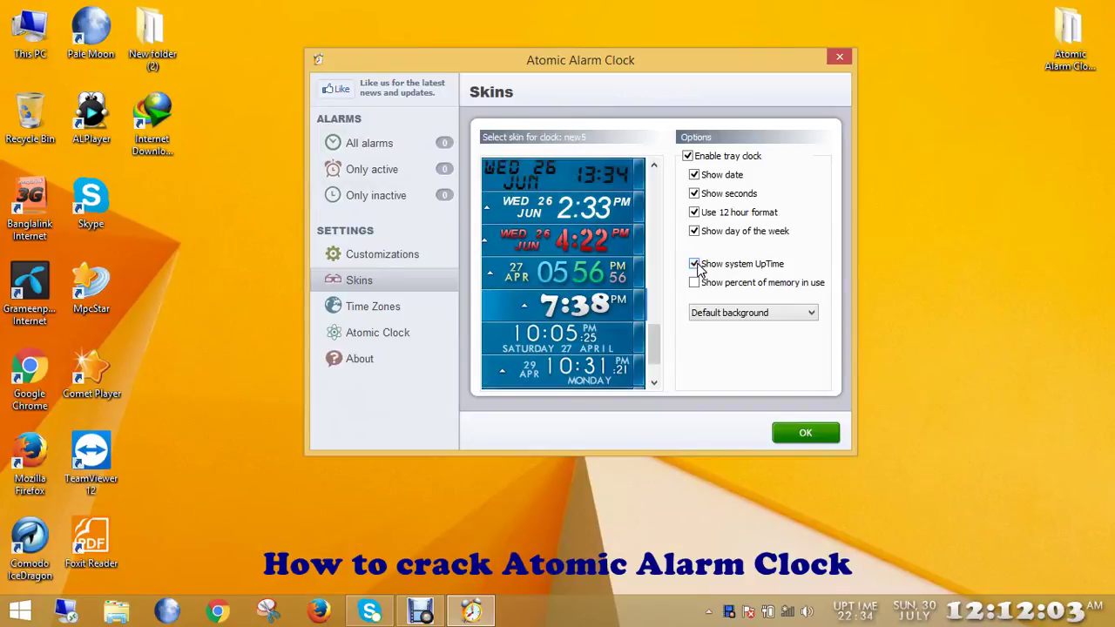
click(695, 265)
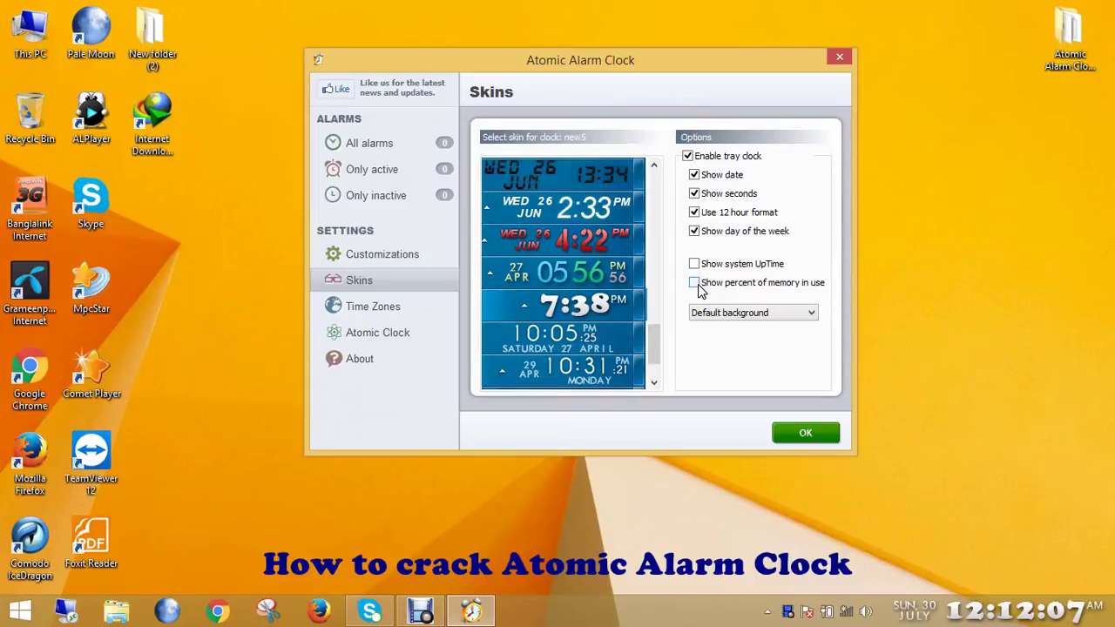
click(697, 285)
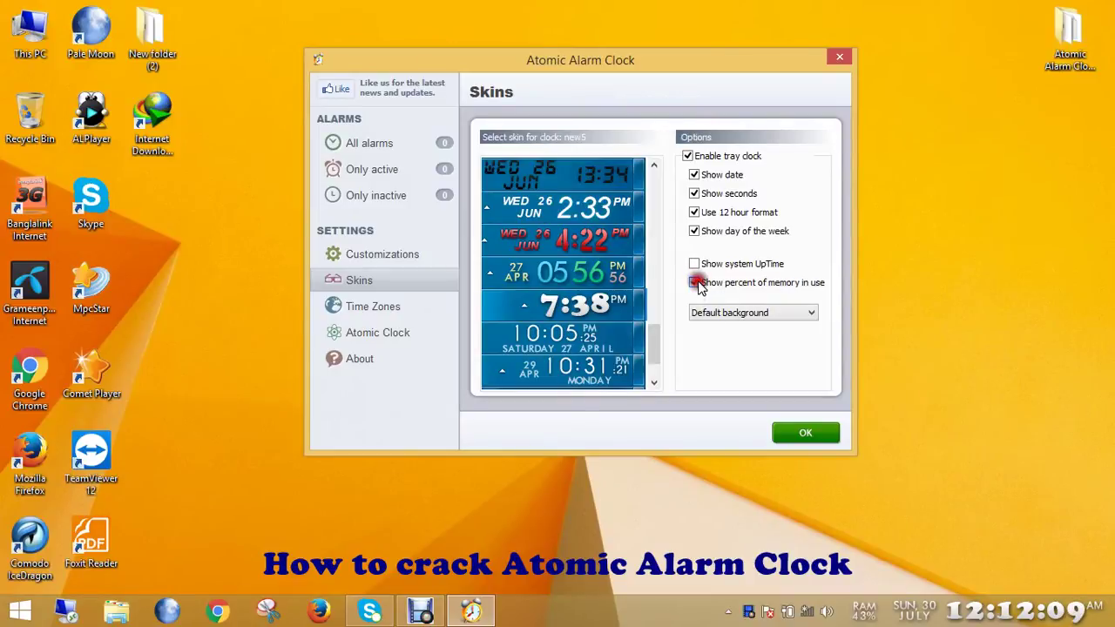
click(695, 283)
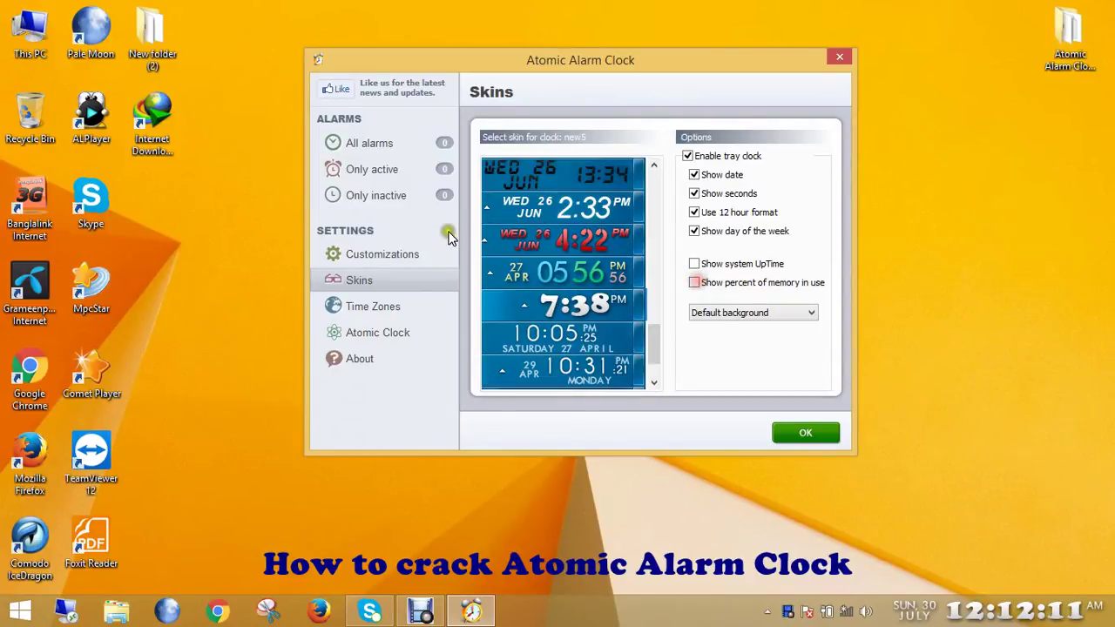
Step: Confirm and close the Atomic Alarm Clock settings, and refresh the desktop
mouse_move(612, 55)
mouse_down()
mouse_move(651, 54)
mouse_move(609, 72)
mouse_move(651, 82)
mouse_move(596, 78)
mouse_move(580, 65)
mouse_move(687, 63)
mouse_move(697, 67)
mouse_move(638, 65)
mouse_move(764, 80)
mouse_move(608, 50)
mouse_up()
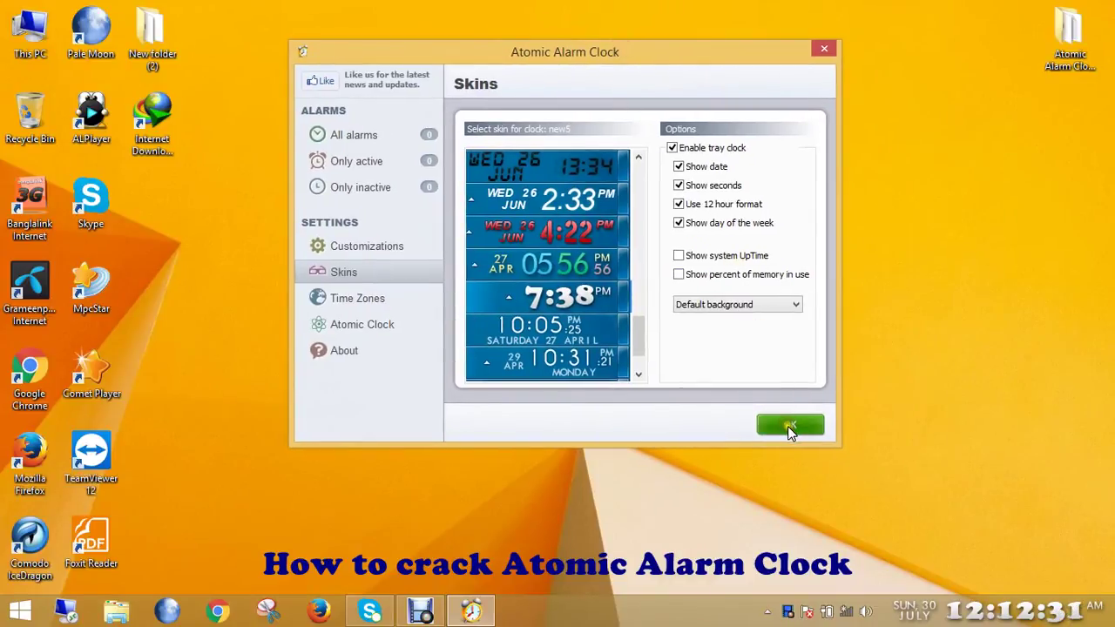
right_click(883, 83)
click(917, 131)
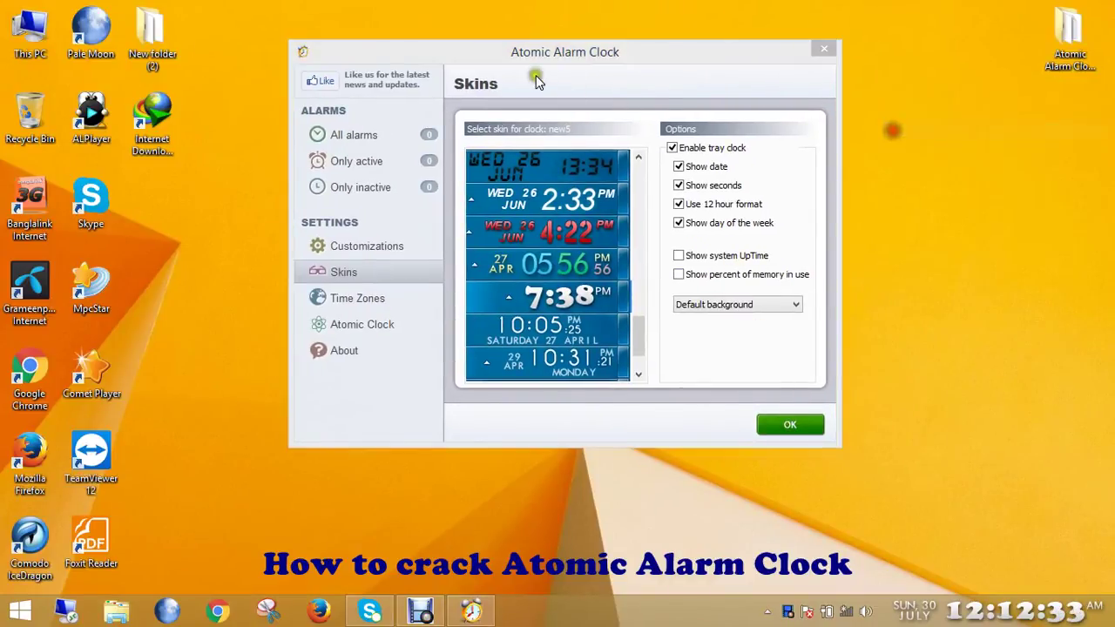
drag(536, 63, 560, 50)
click(814, 419)
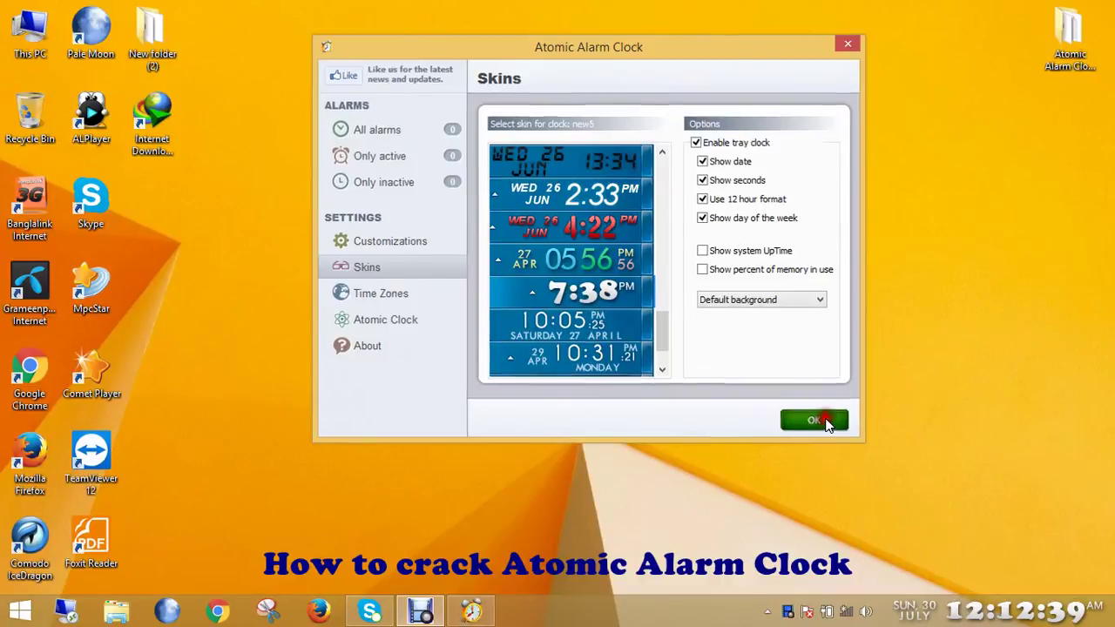
right_click(554, 84)
click(589, 129)
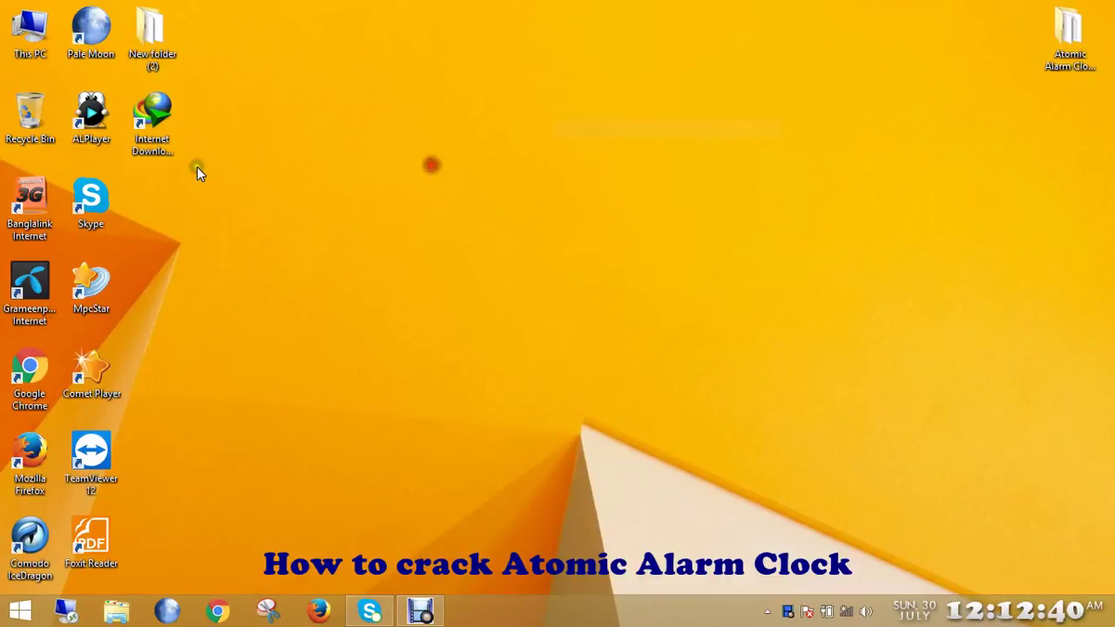
Step: Open This PC and bring up the page for uninstalling or changing a program, leaving the System window opened by mistake
double_click(26, 40)
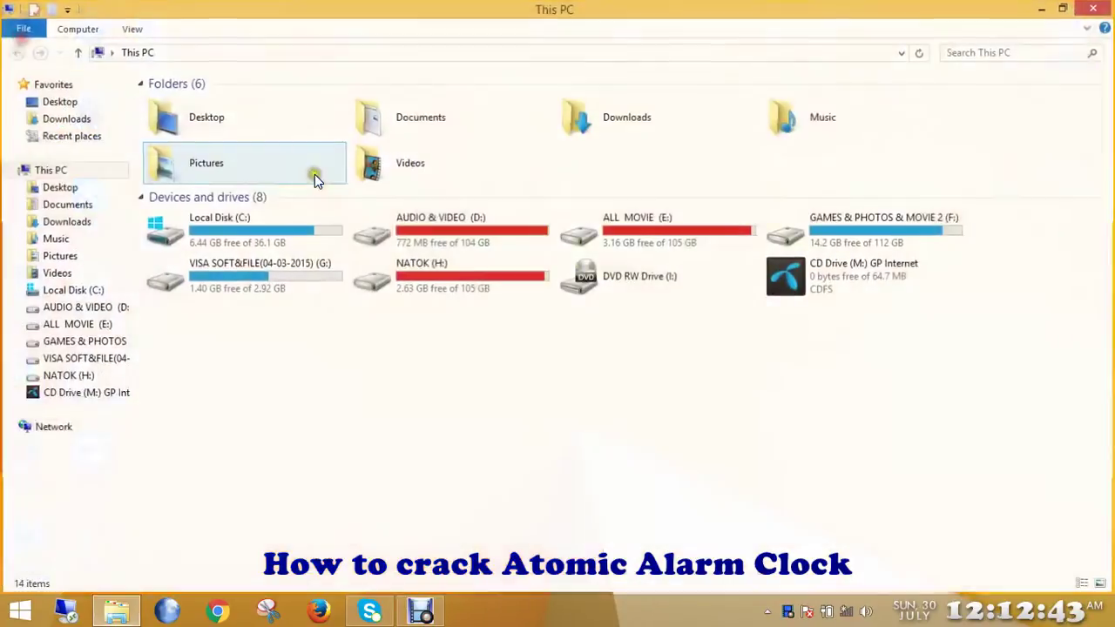
click(76, 29)
click(383, 70)
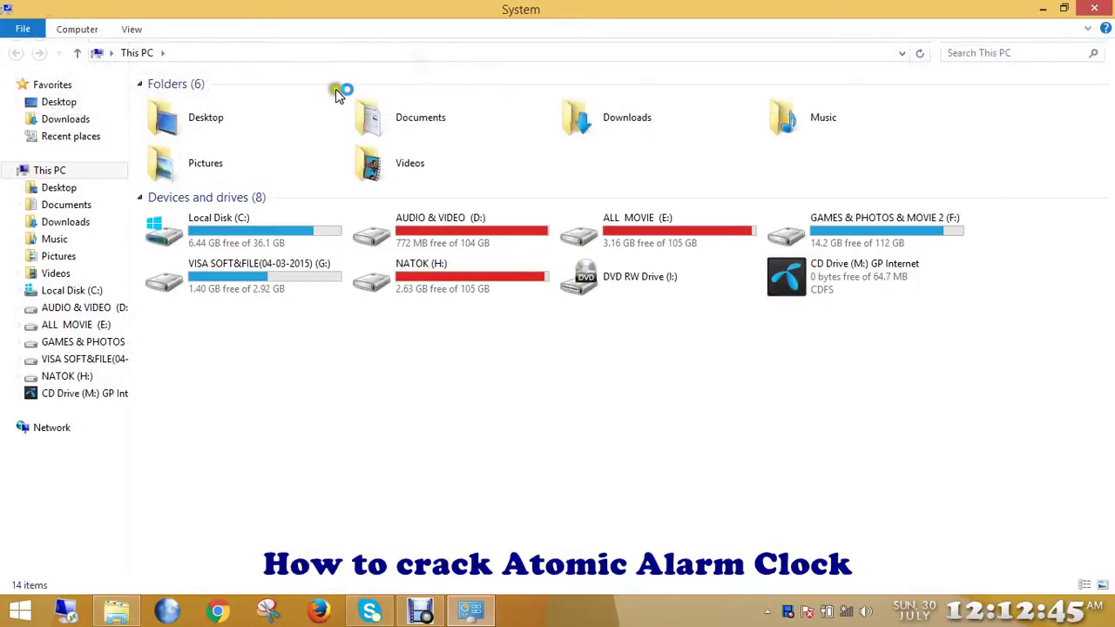
click(15, 33)
click(77, 30)
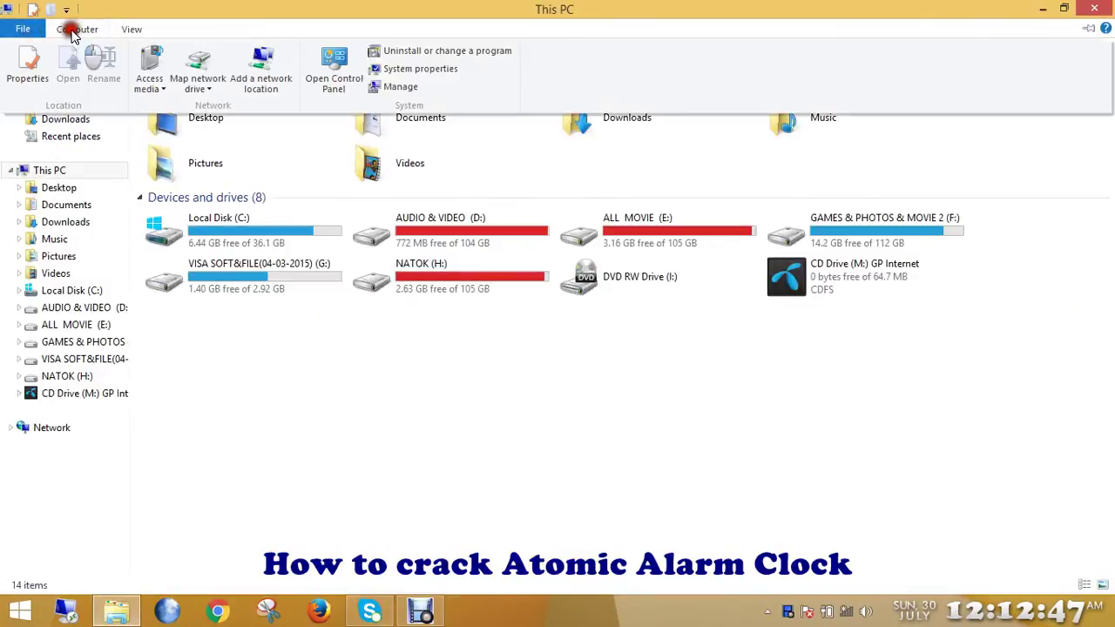
click(468, 51)
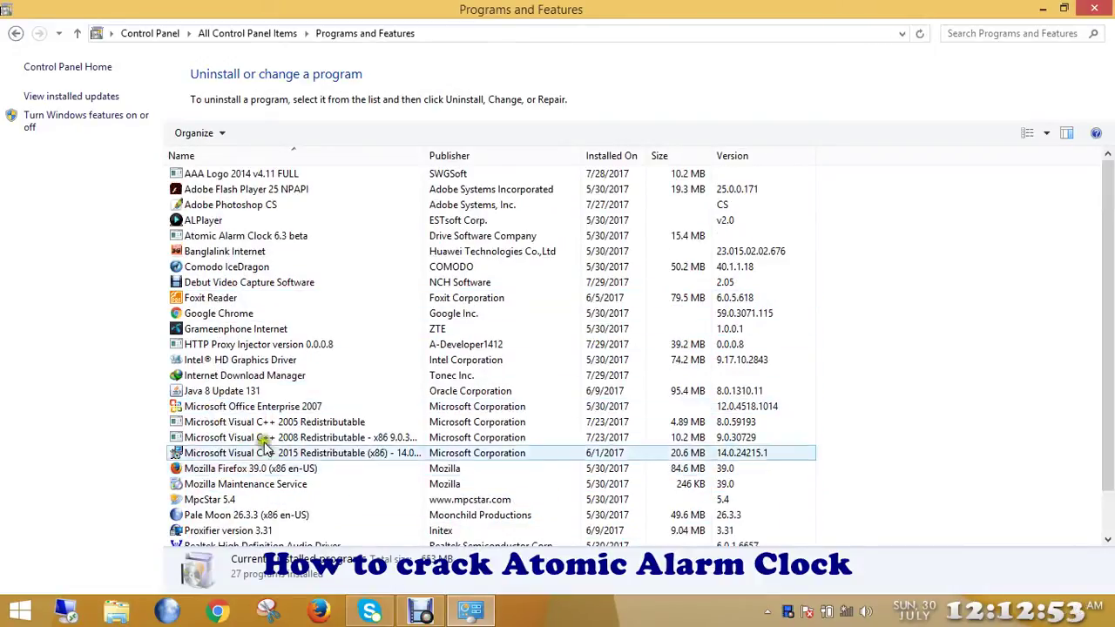
Step: Find Atomic Alarm Clock 6.3 beta among the installed programs, uninstall it completely, and close the Programs and Features window
scroll(225, 209, down, 1)
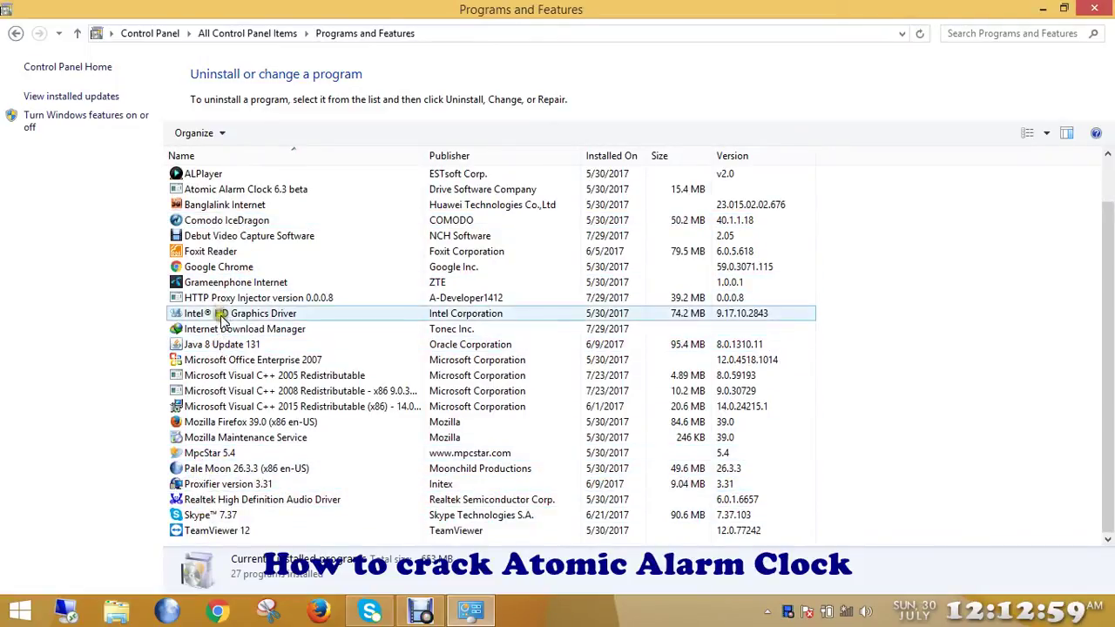
click(232, 237)
scroll(234, 238, up, 1)
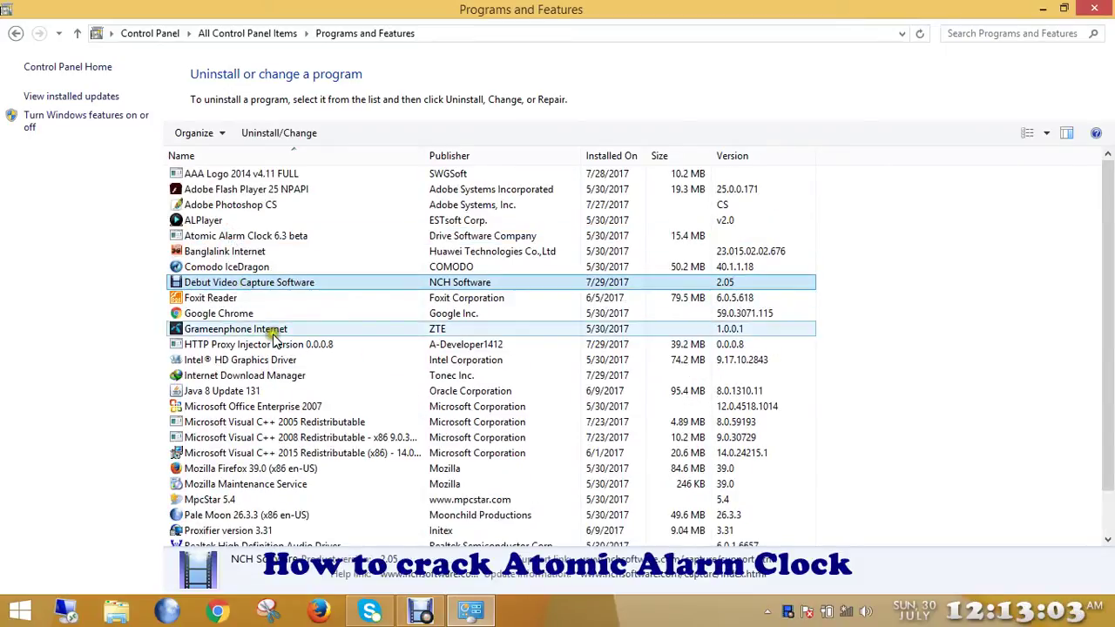
scroll(274, 338, down, 1)
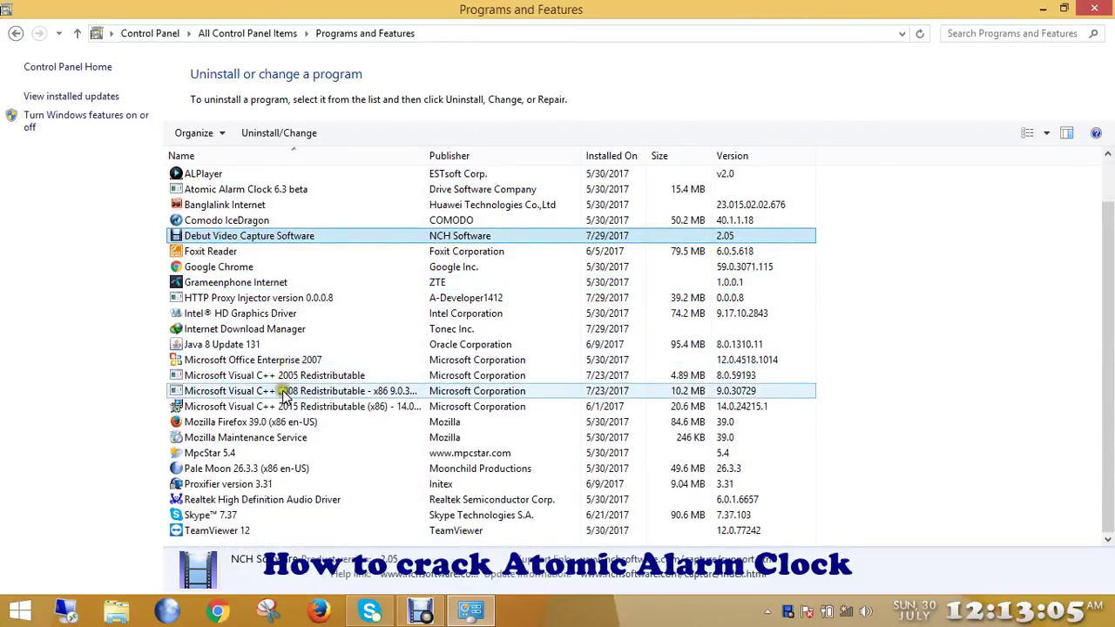
click(236, 502)
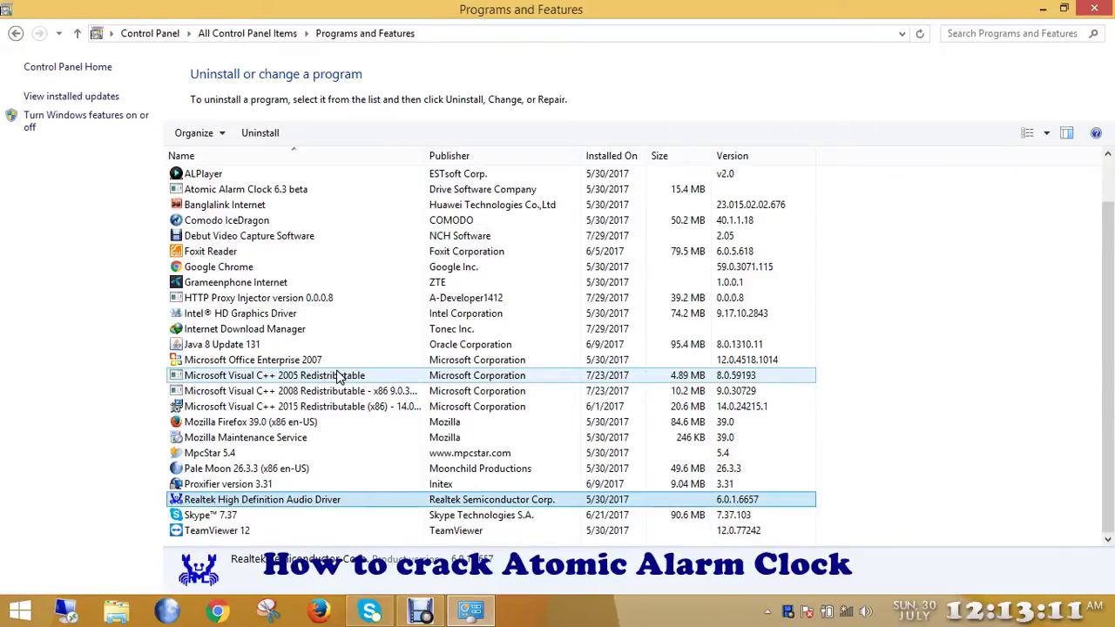
scroll(340, 376, up, 1)
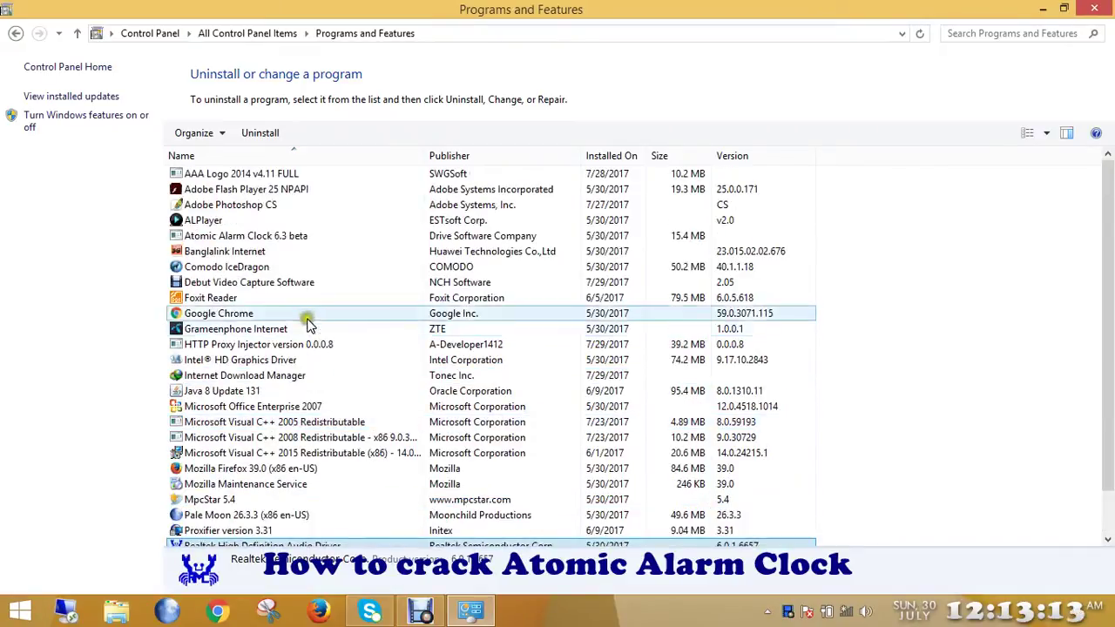
click(253, 239)
double_click(256, 241)
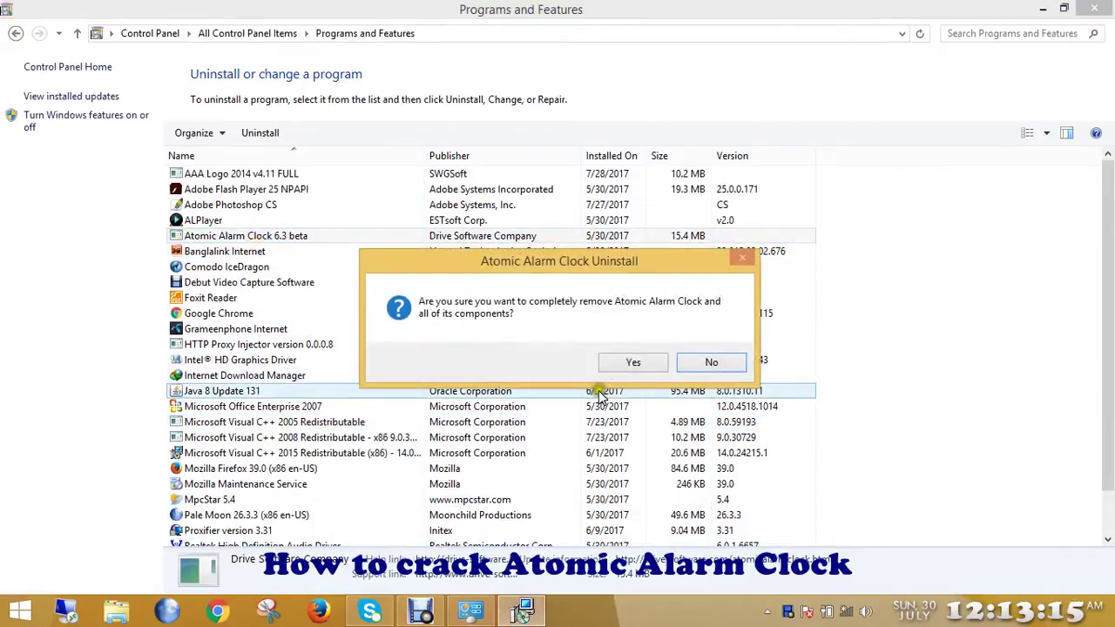
click(643, 361)
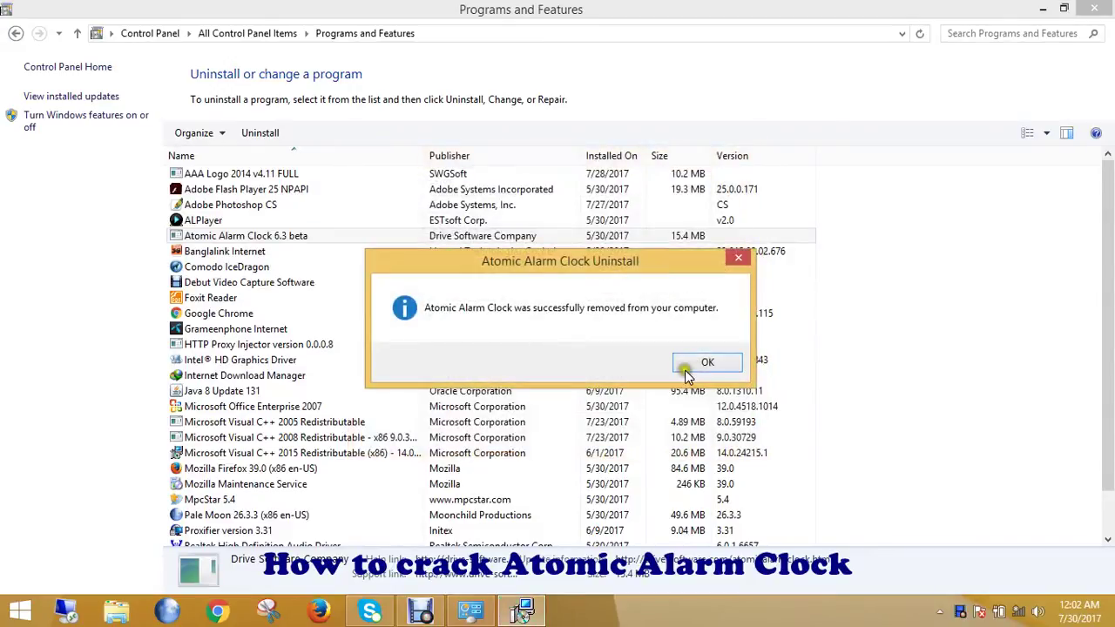
click(684, 366)
click(1103, 8)
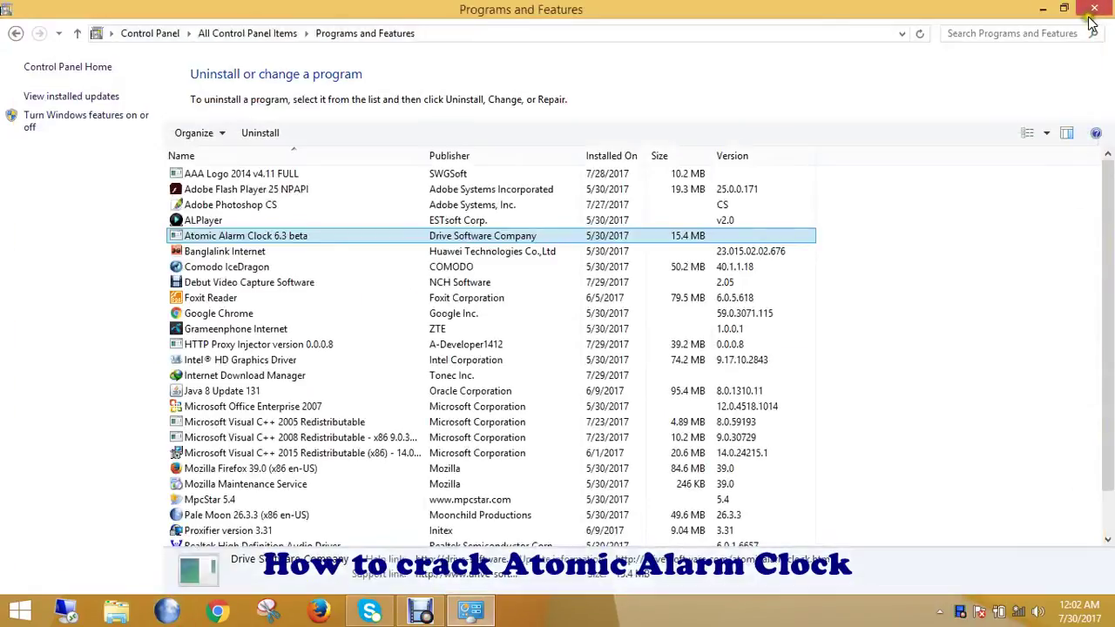
click(1106, 10)
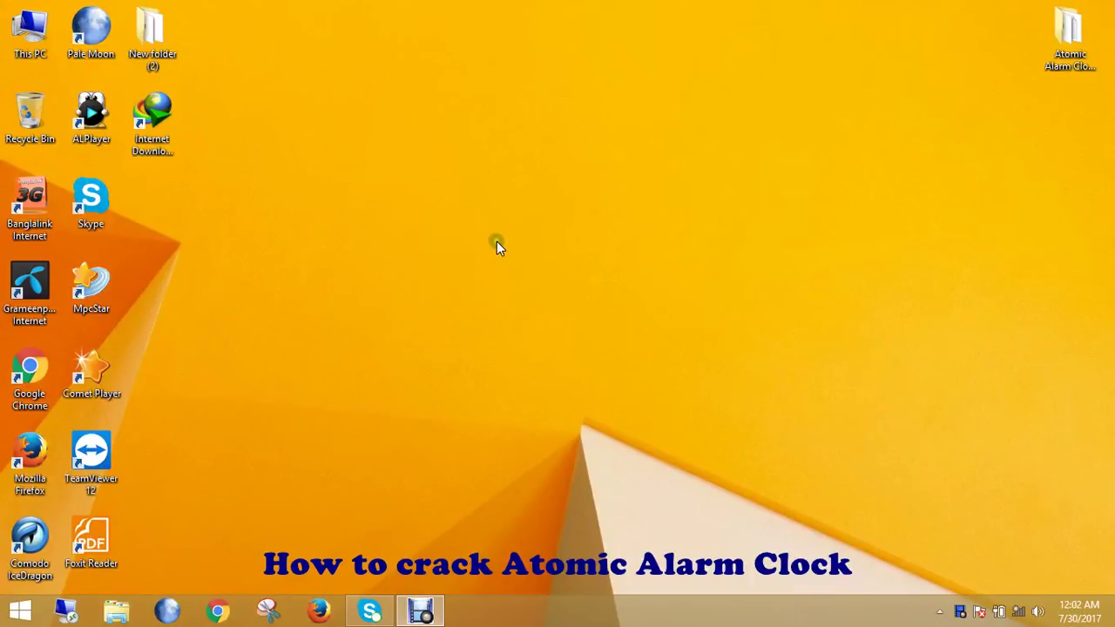
Step: Open the Atomic Alarm Clock 6.3 + crack folder on the desktop and run the ataclock installer with English as the setup language
double_click(1070, 40)
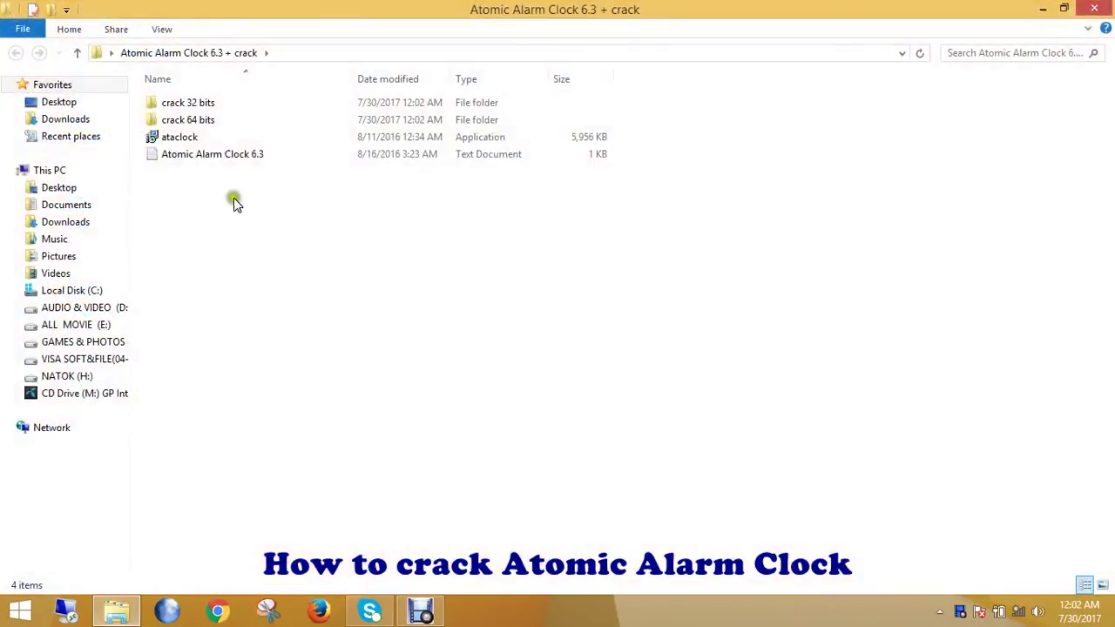
click(170, 142)
double_click(174, 140)
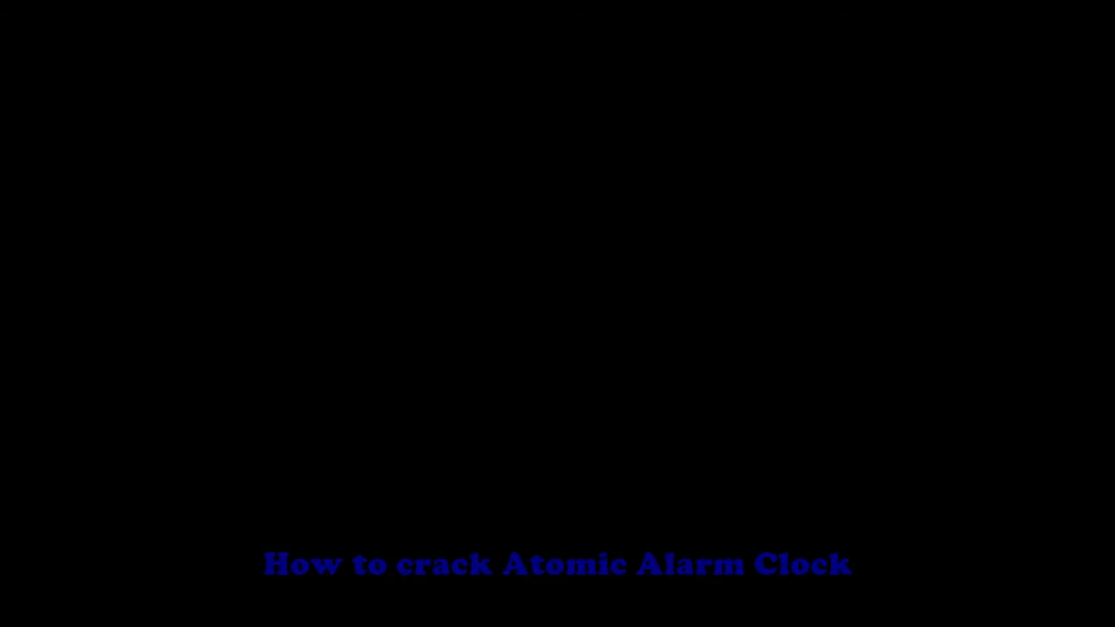
click(630, 346)
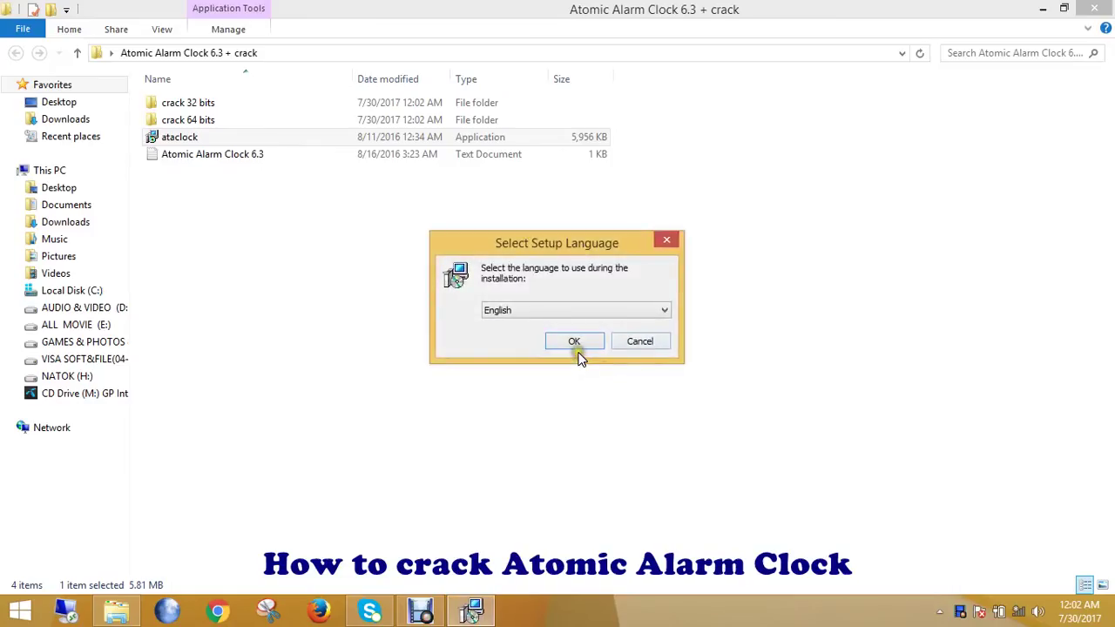
click(578, 342)
Step: Accept the licence agreement, install Atomic Alarm Clock with the default folders and no desktop icon, and finish setup with the program launching
click(649, 437)
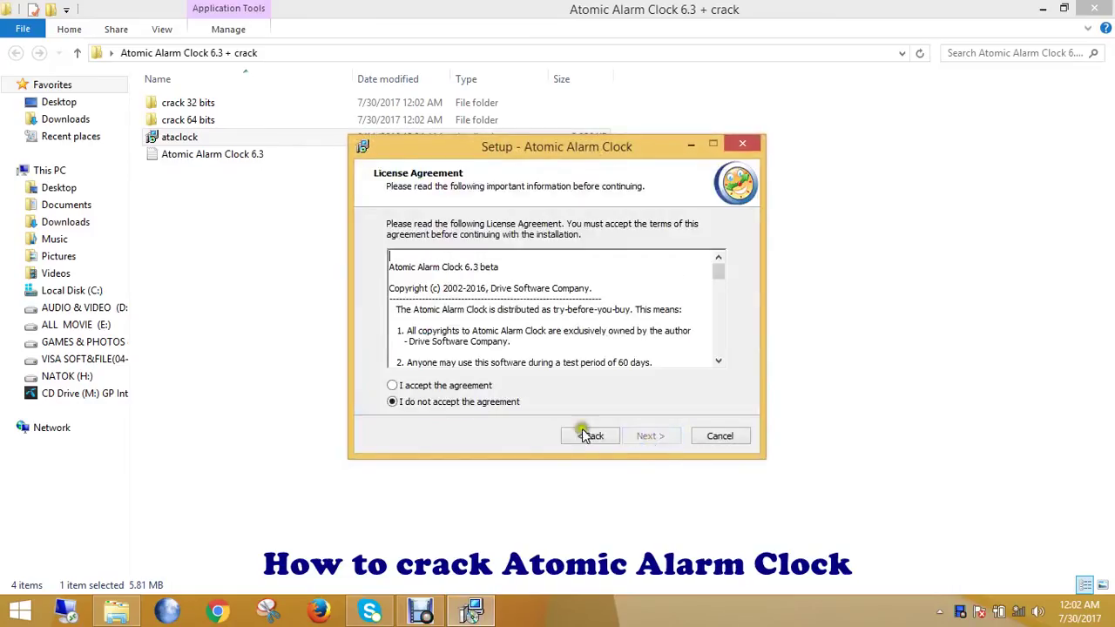
click(410, 386)
click(634, 436)
click(634, 436)
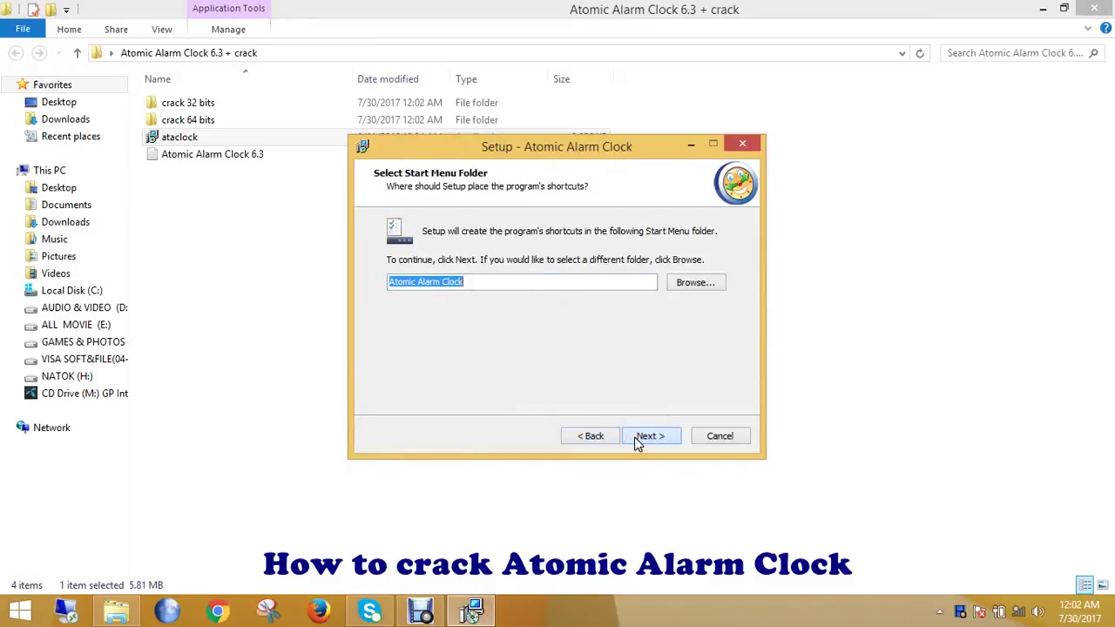
click(638, 441)
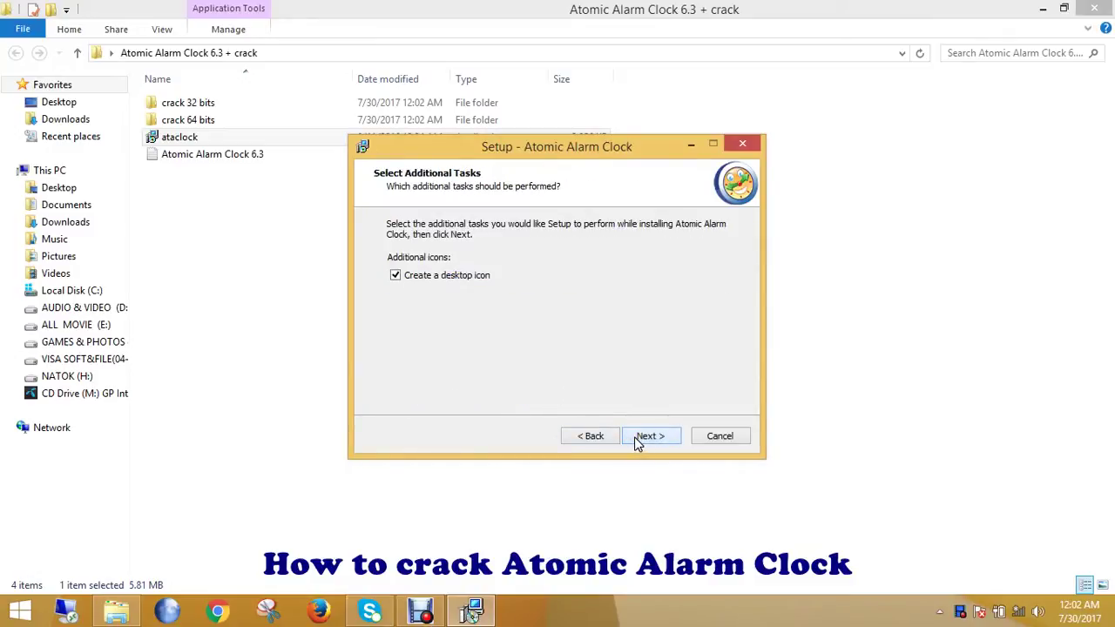
click(395, 276)
click(661, 437)
click(661, 437)
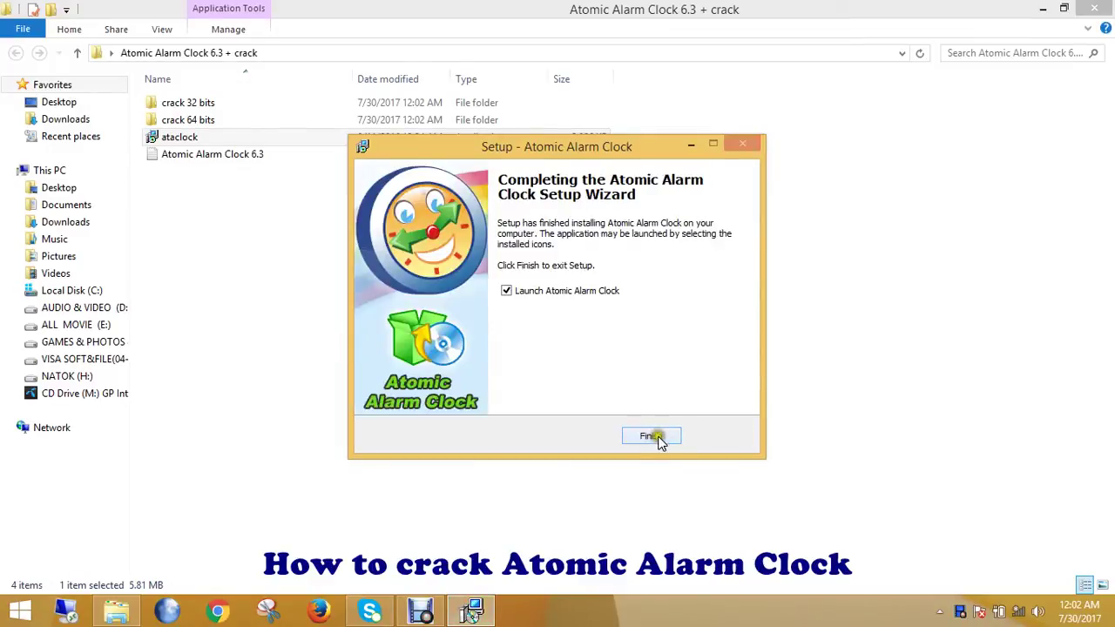
click(653, 438)
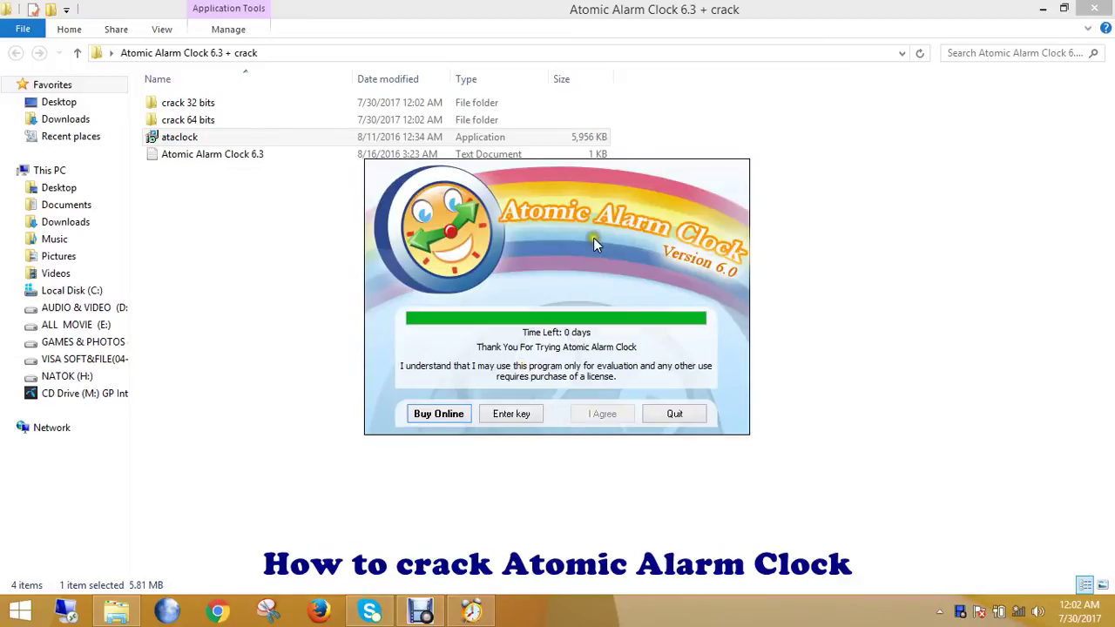
Step: Move the Atomic Alarm Clock trial notice around the screen and quit the program from it
drag(583, 174, 562, 118)
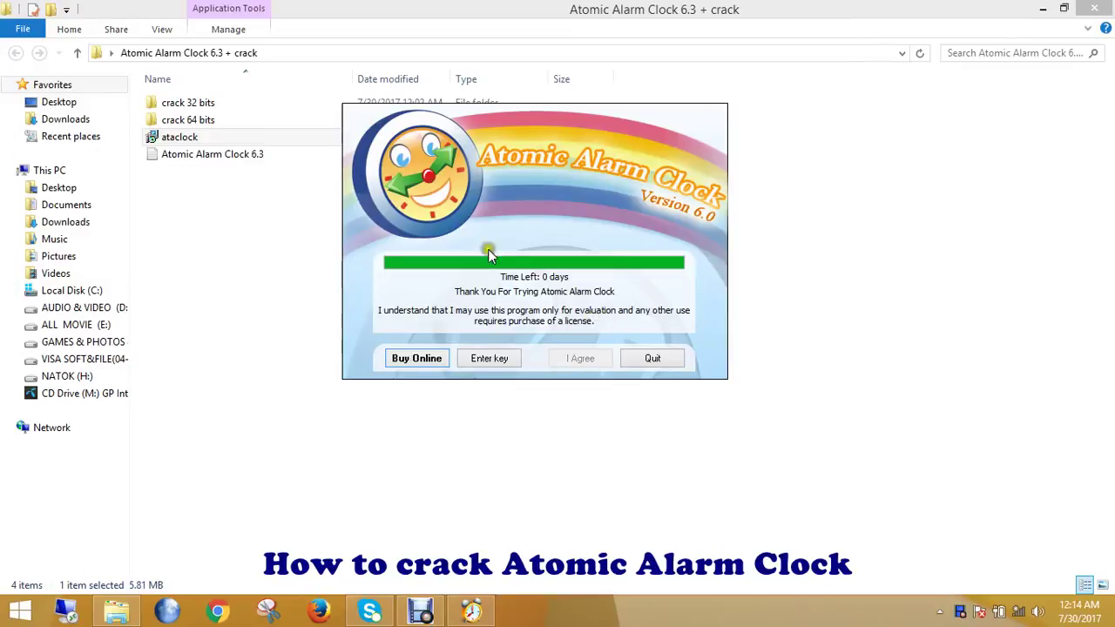
drag(551, 112, 581, 135)
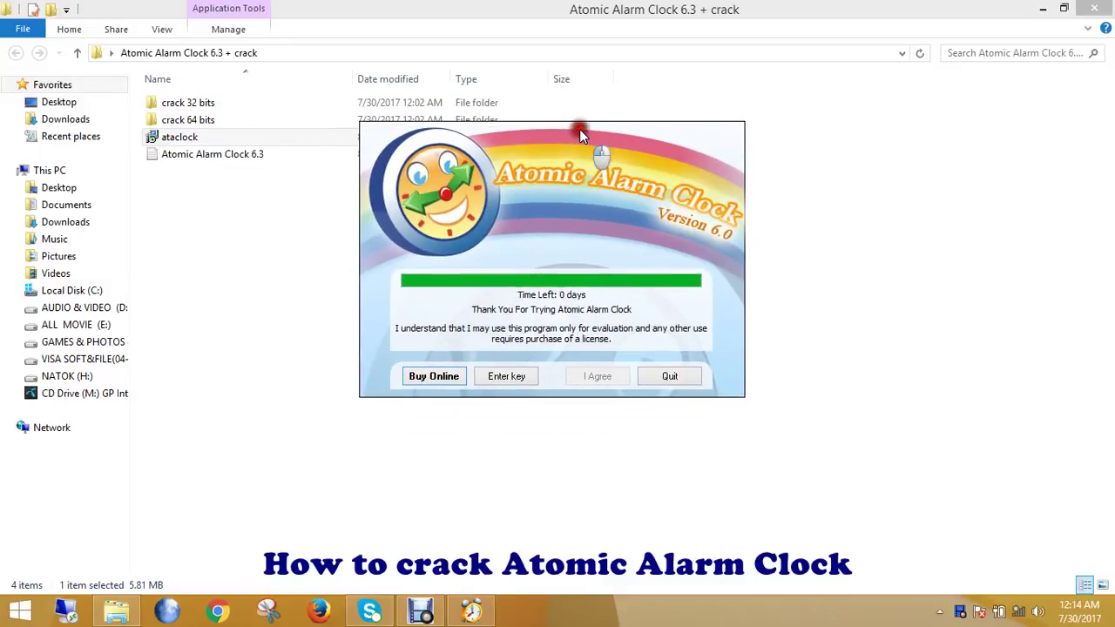
click(680, 387)
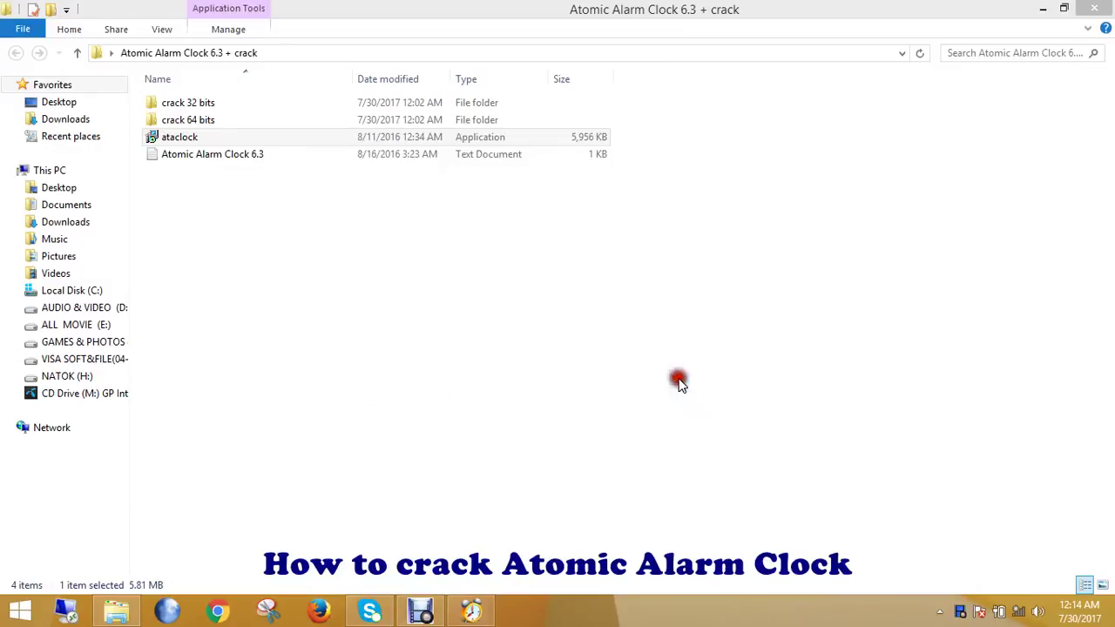
click(187, 126)
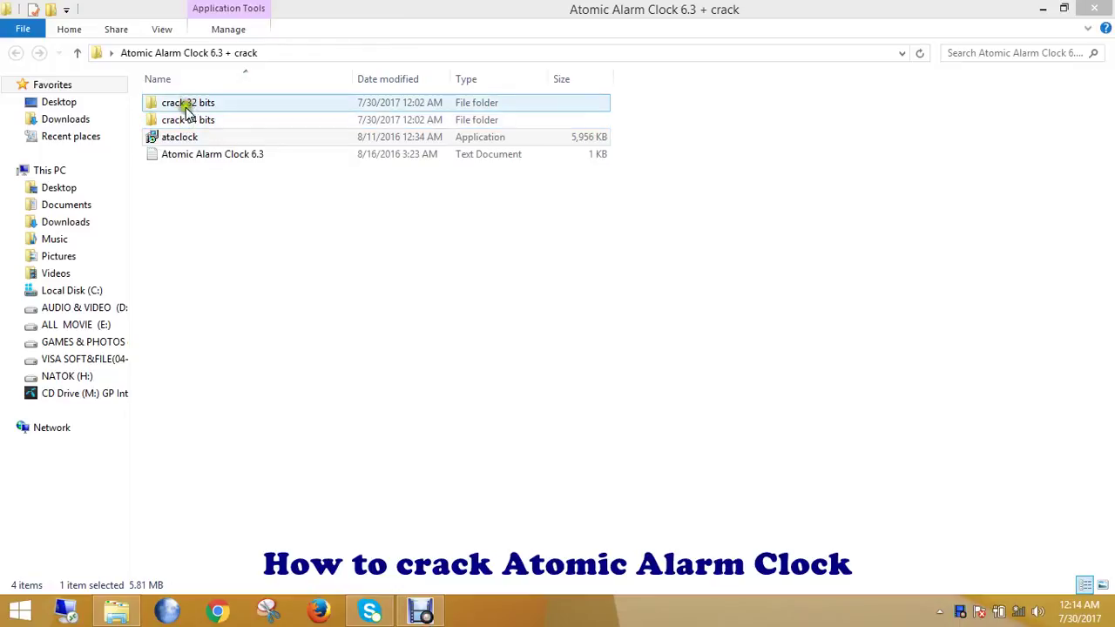
Step: Restore and widen the installer folder's window, and copy the AtomicAlarmClock application from the crack 32 bits folder
drag(563, 11, 695, 19)
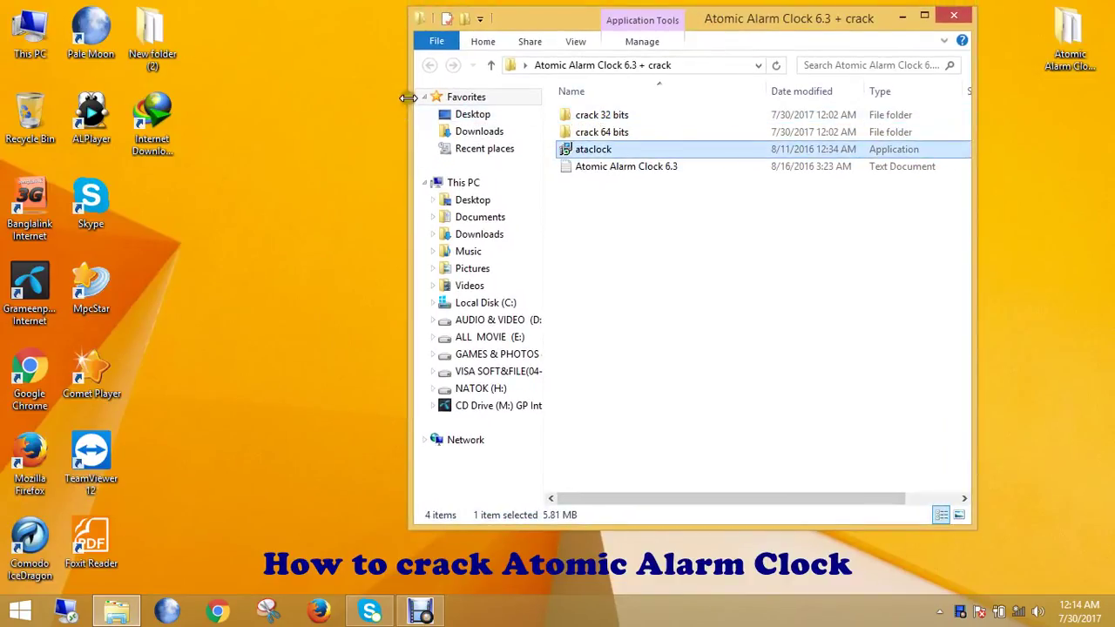
drag(408, 98, 340, 96)
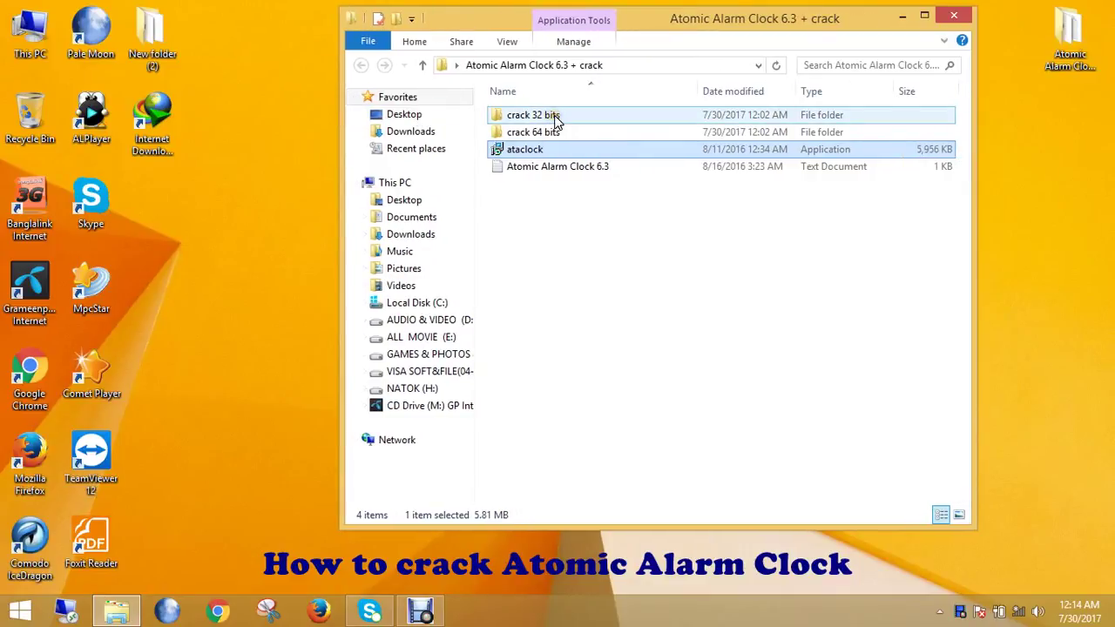
double_click(552, 117)
click(518, 122)
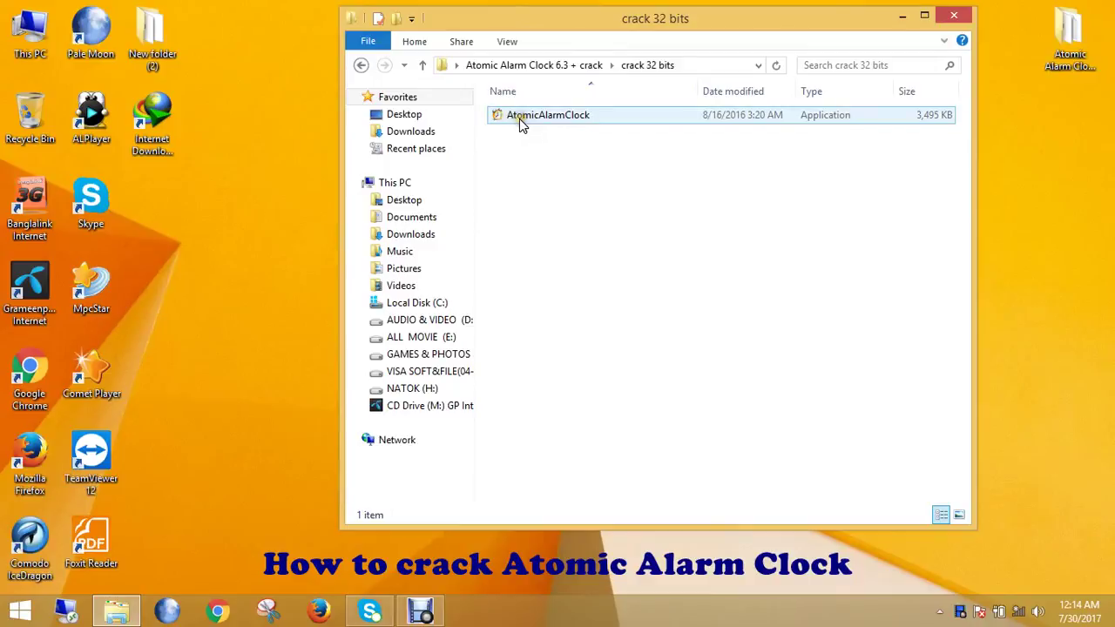
right_click(538, 122)
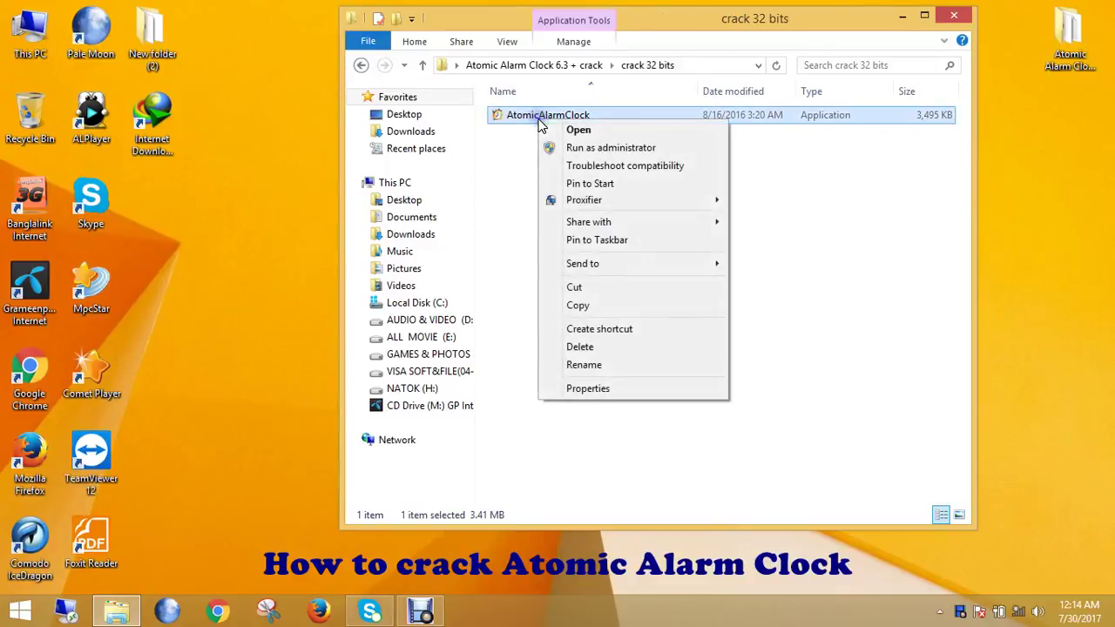
click(597, 305)
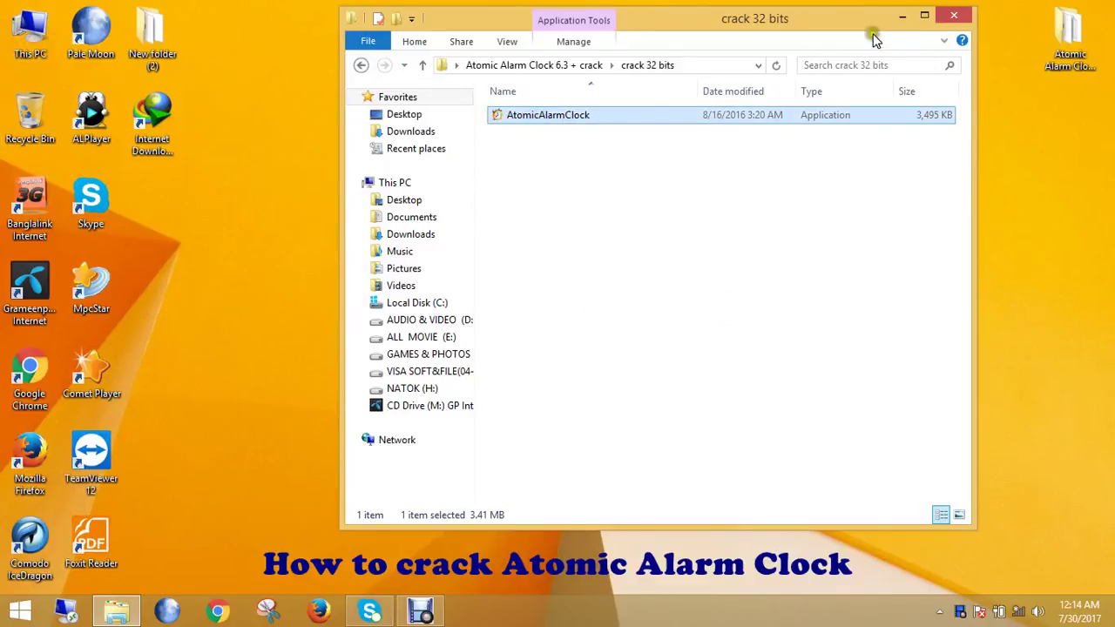
Step: Paste the copied application into the Atomic Alarm Clock folder under Program Files on Local Disk (C:), replacing the existing file
click(954, 16)
double_click(12, 24)
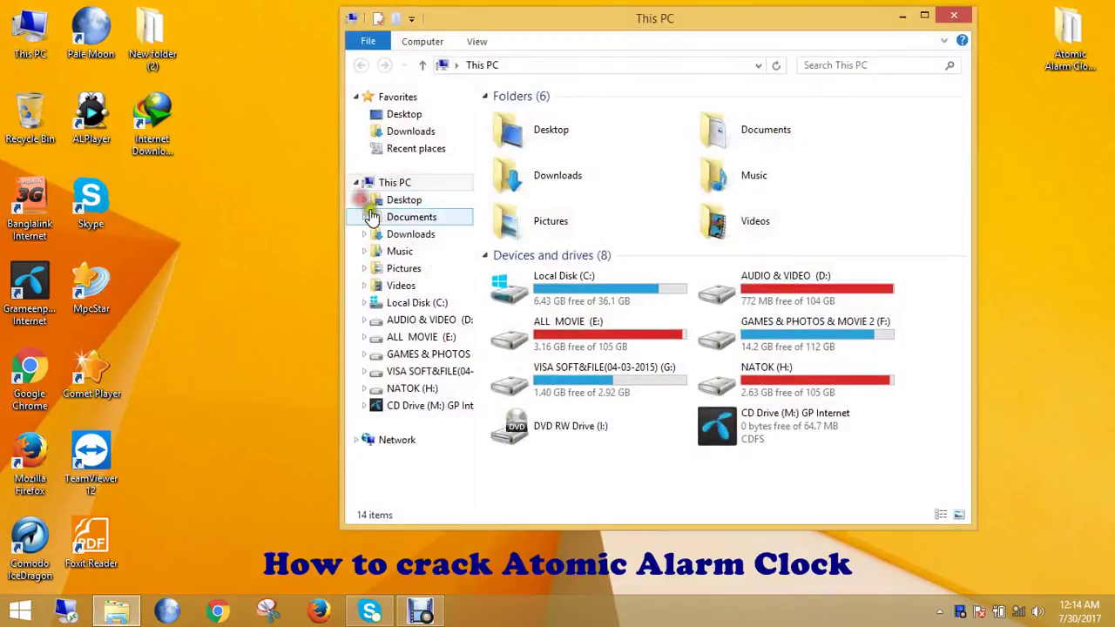
double_click(540, 294)
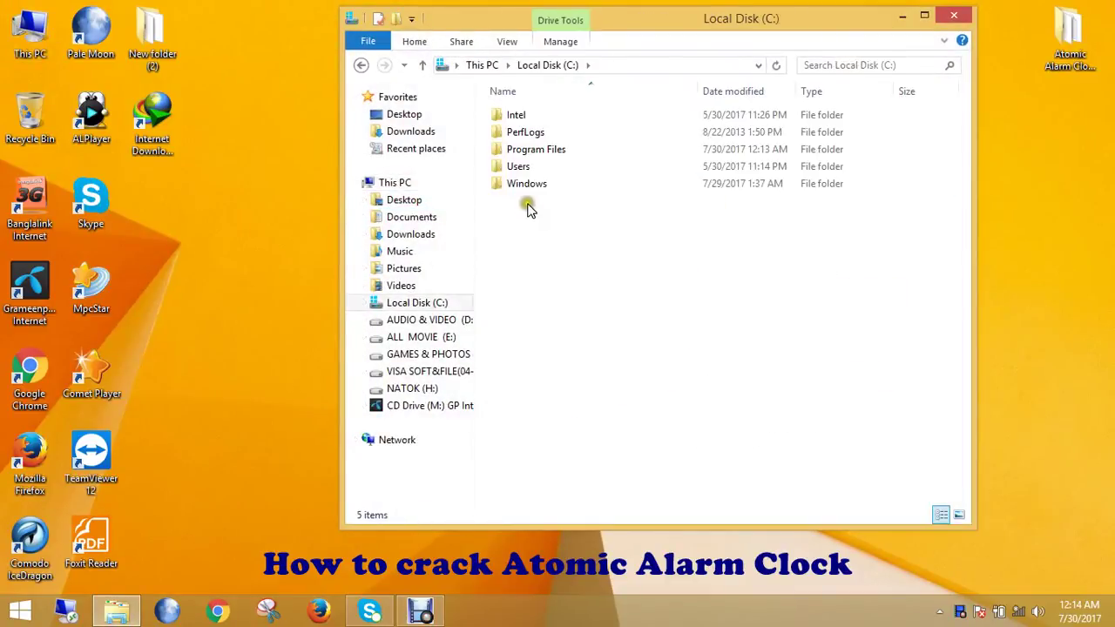
double_click(530, 152)
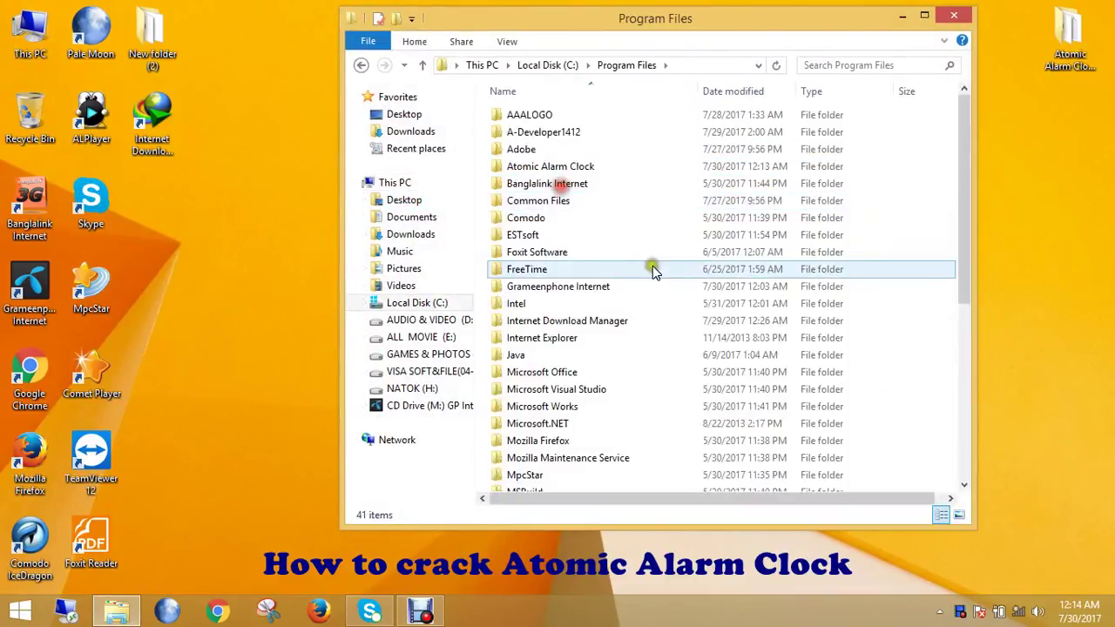
double_click(584, 169)
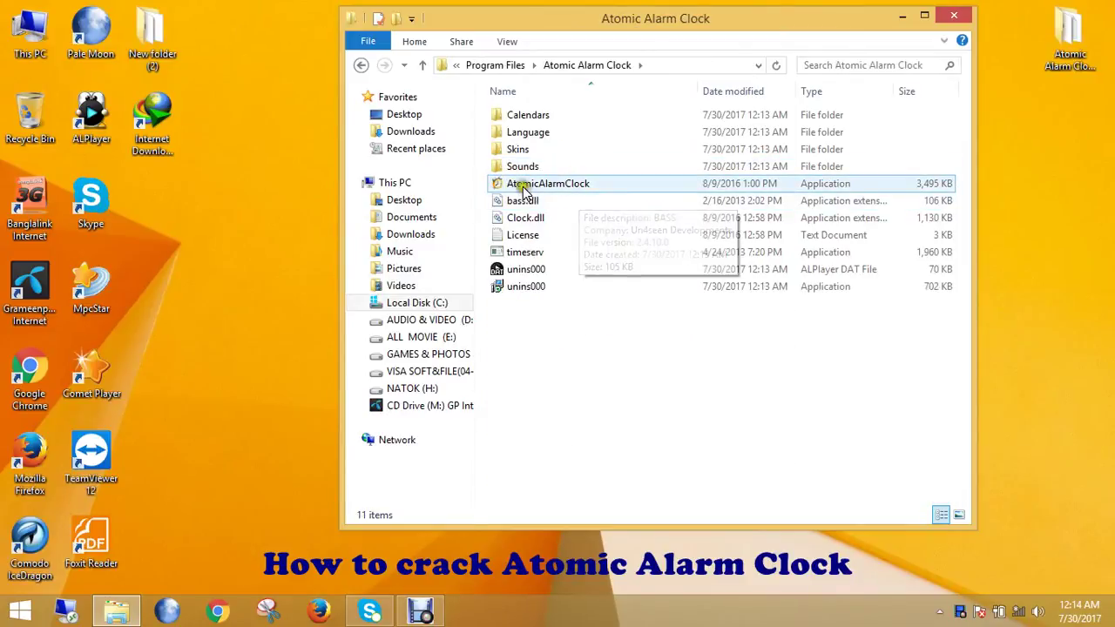
right_click(592, 341)
click(652, 463)
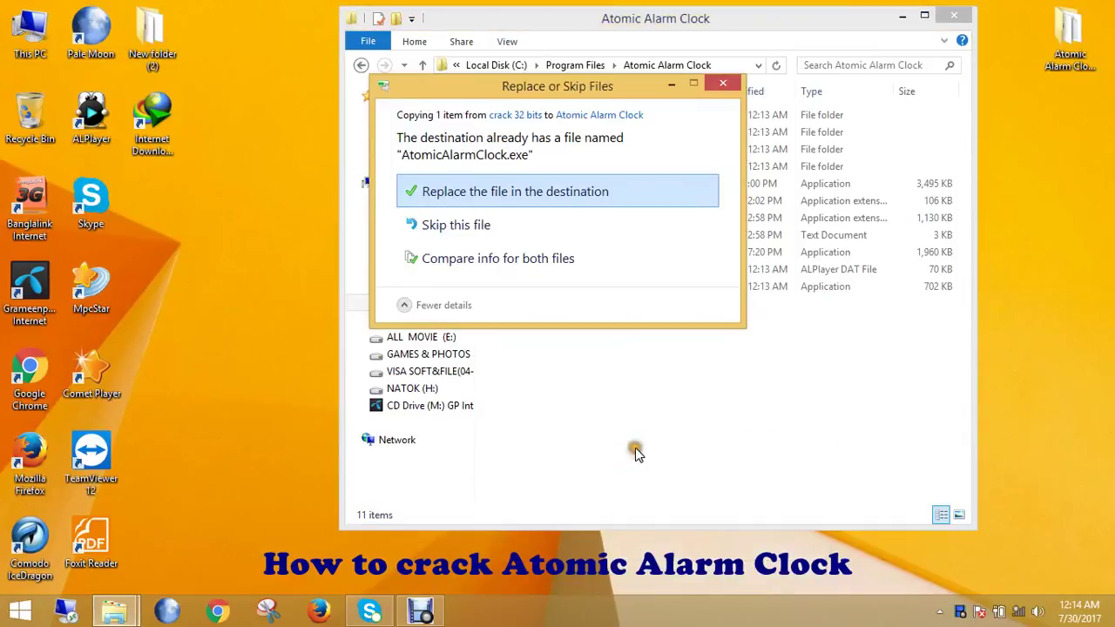
click(437, 202)
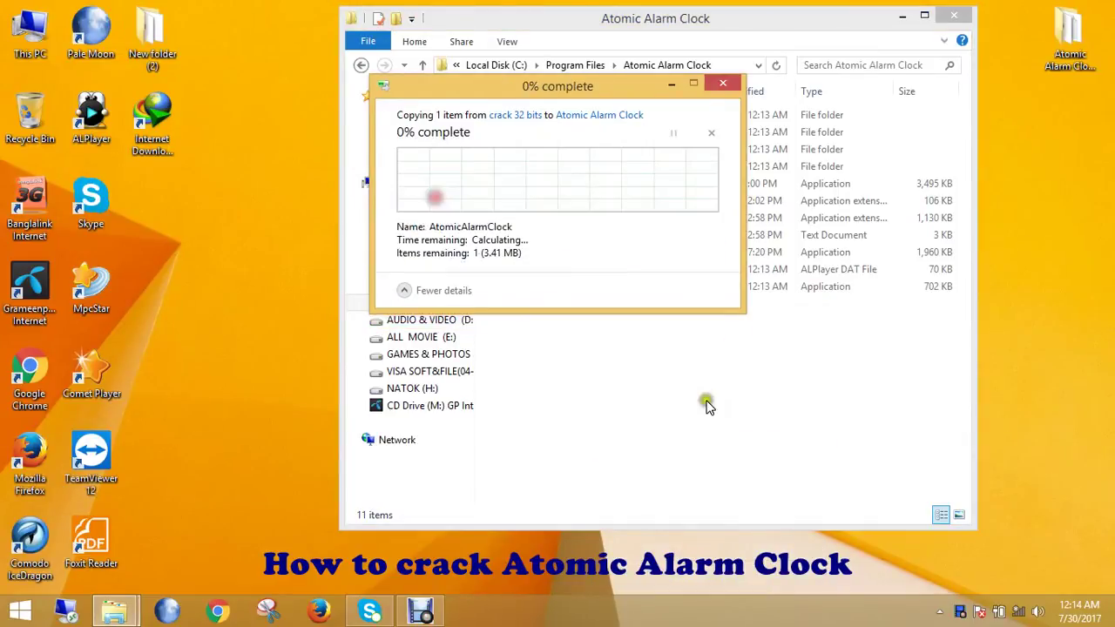
click(527, 197)
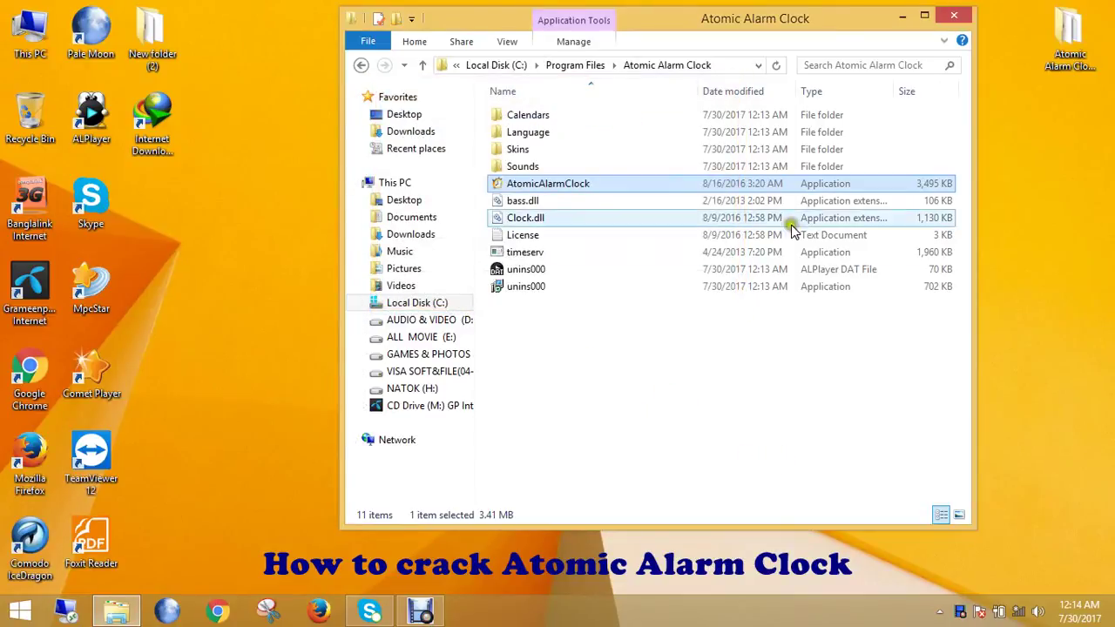
Step: Close the program folder's window and refresh the desktop twice
click(954, 15)
right_click(359, 179)
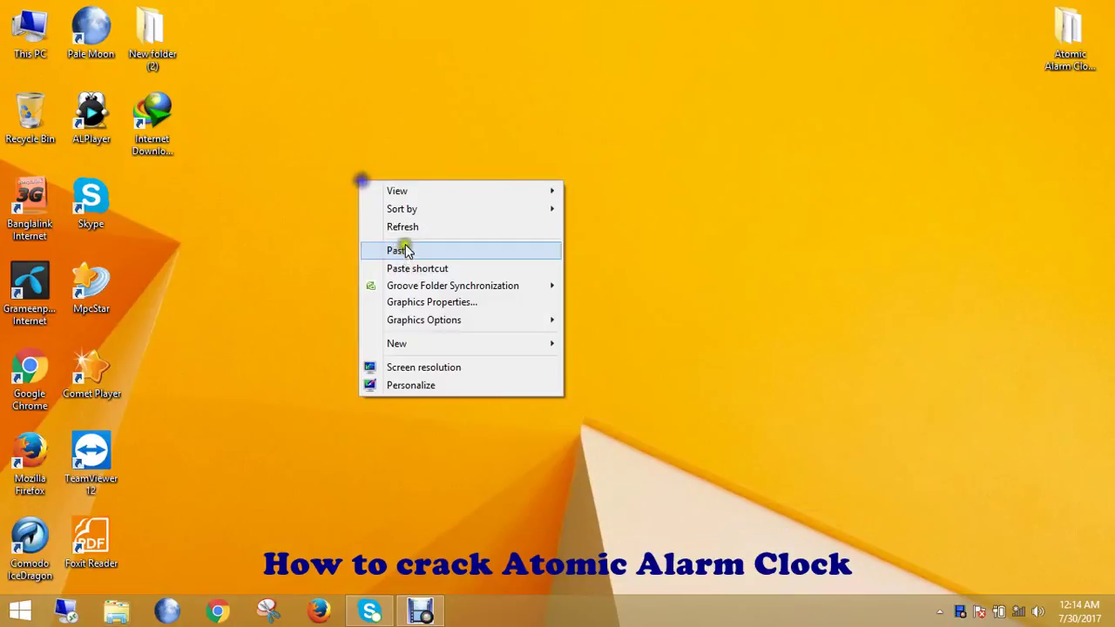
click(376, 225)
right_click(380, 162)
click(410, 214)
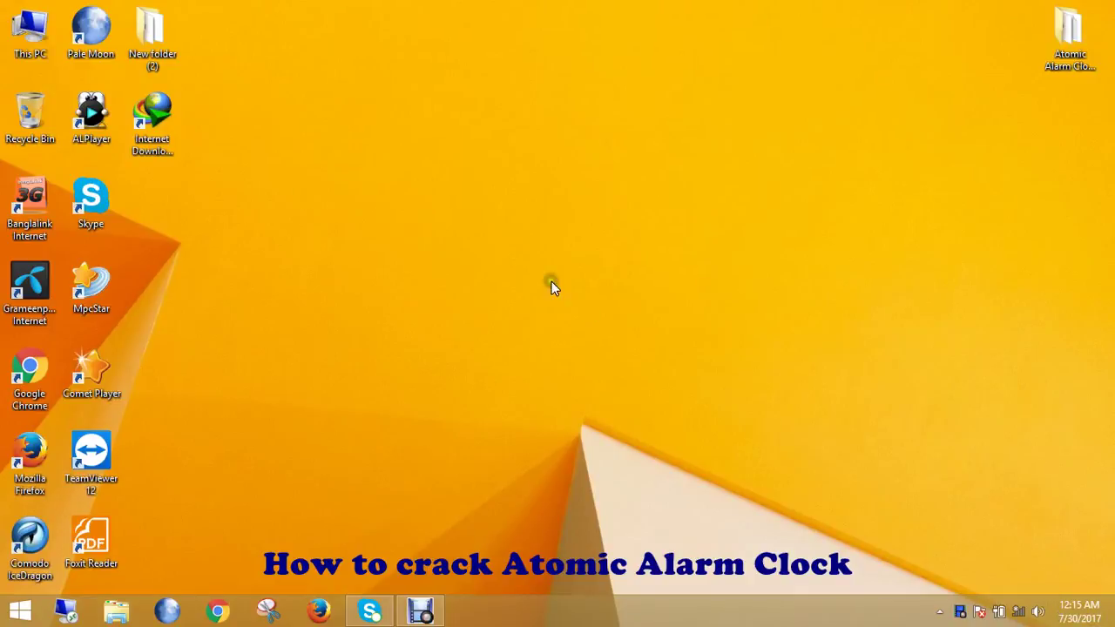
Step: Run the AtomicAlarmClock application from the Atomic Alarm Clock folder under Program Files on Local Disk (C:) and close the folder's window
double_click(25, 37)
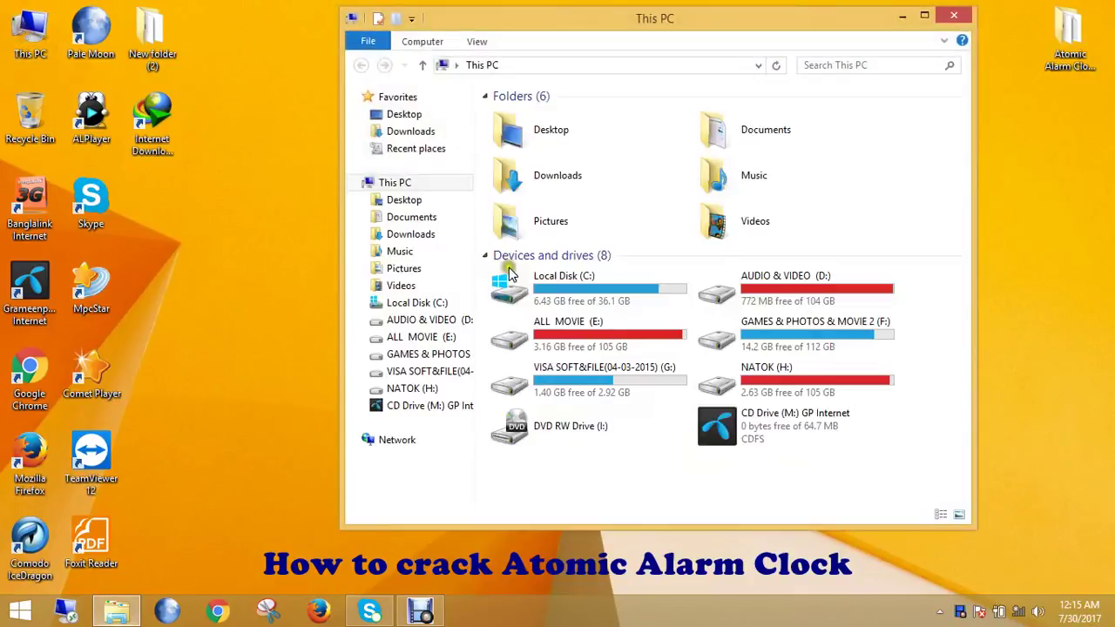
click(581, 294)
double_click(581, 294)
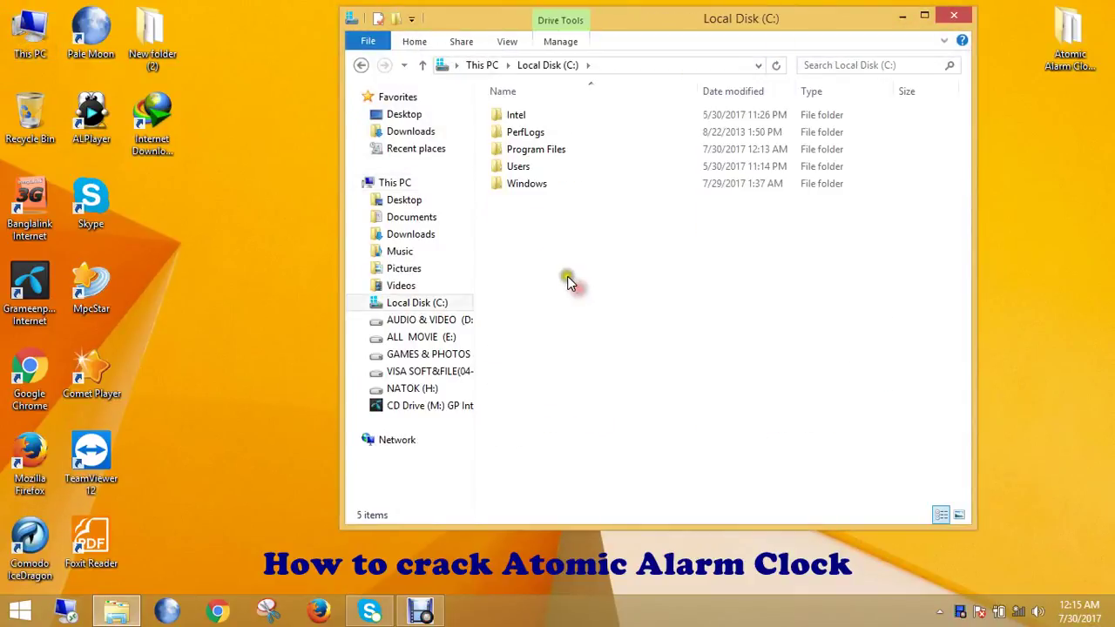
double_click(534, 151)
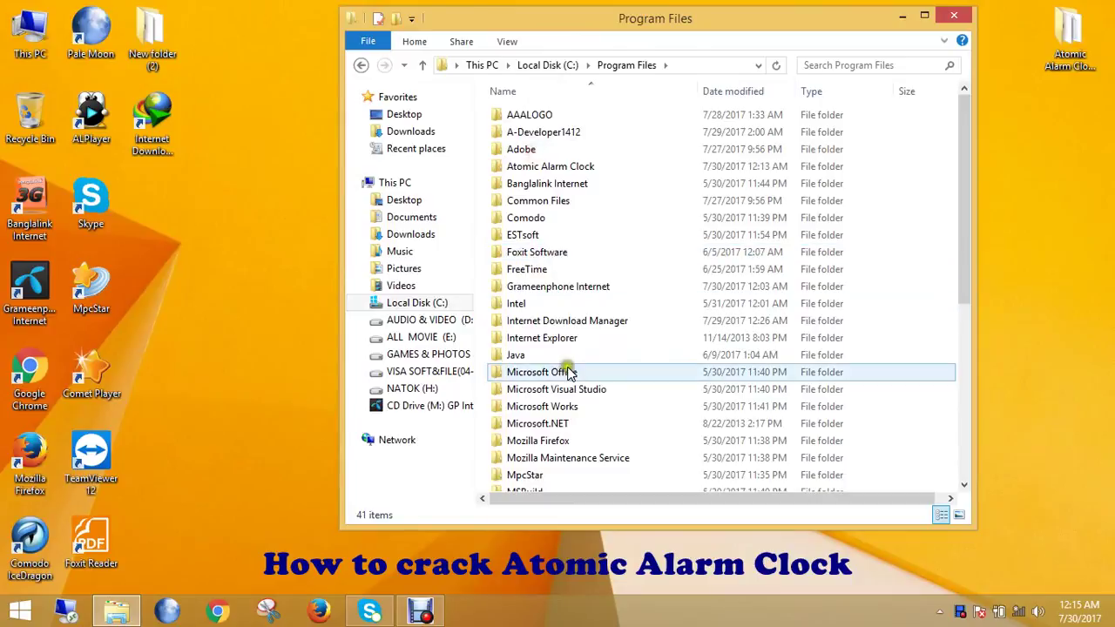
double_click(557, 166)
click(527, 184)
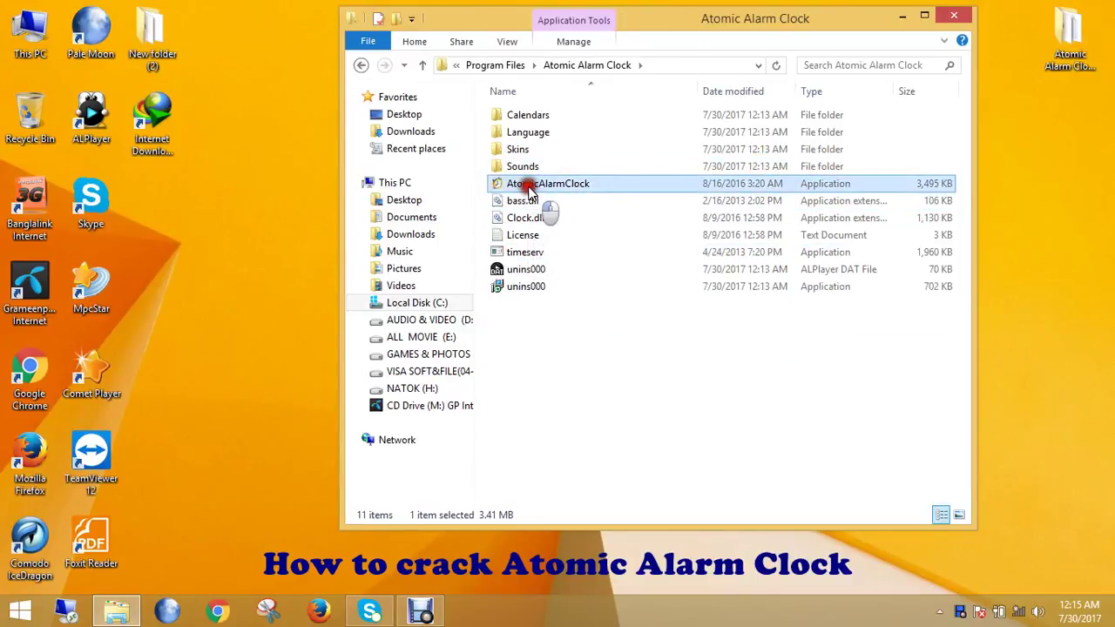
click(954, 16)
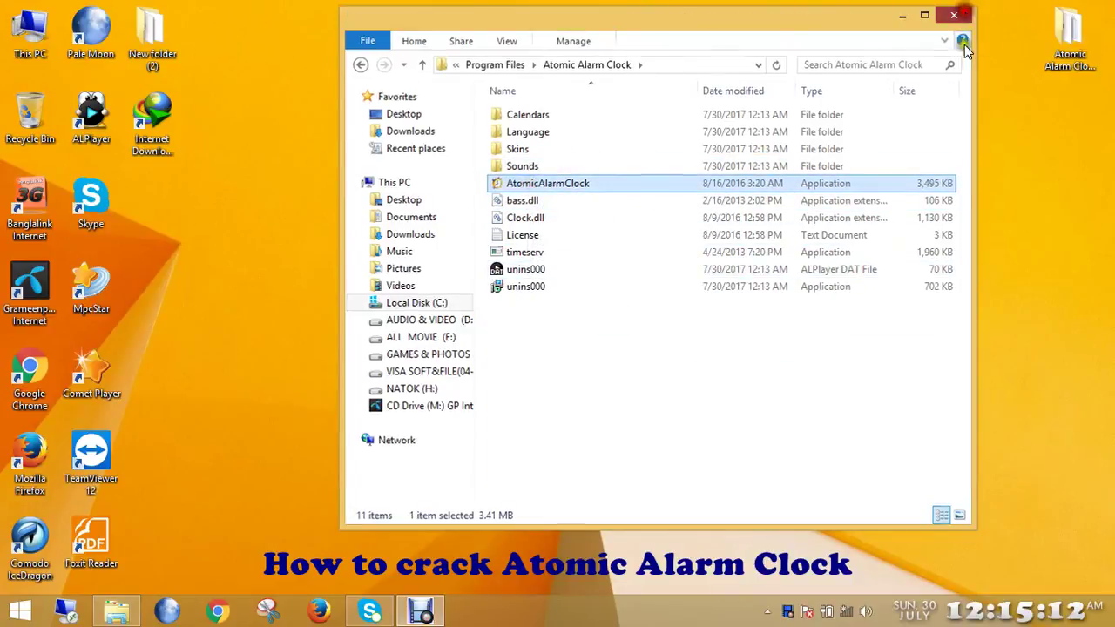
Step: Open the skin settings of the tray clock and choose the red digital skin new9
double_click(1001, 615)
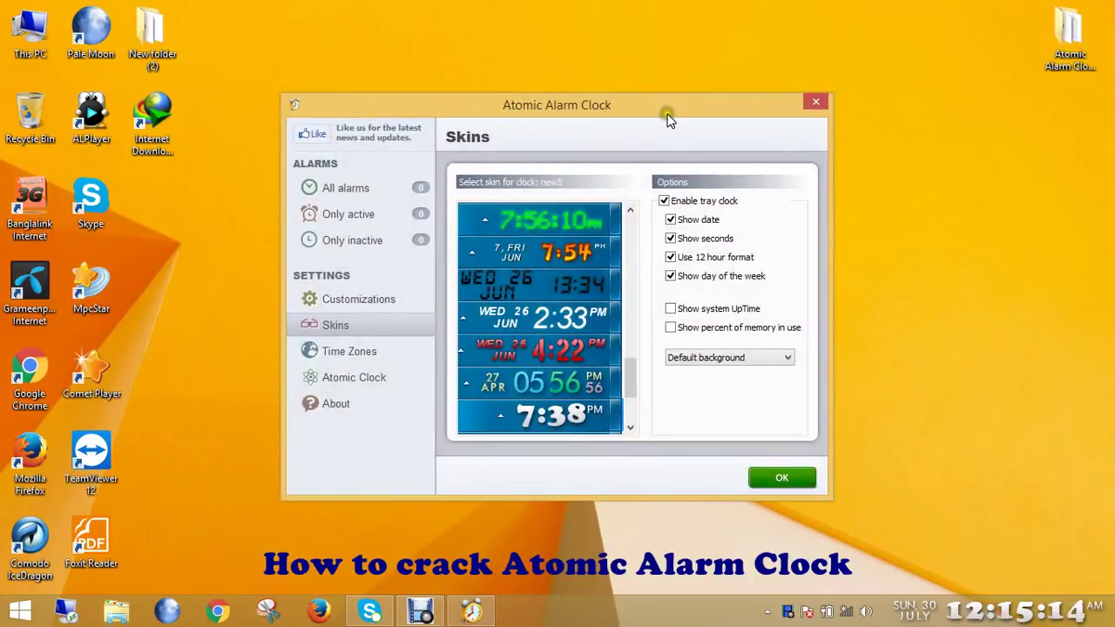
mouse_move(655, 356)
mouse_down()
mouse_move(657, 229)
mouse_move(652, 381)
mouse_move(652, 364)
mouse_up()
scroll(567, 287, down, 3)
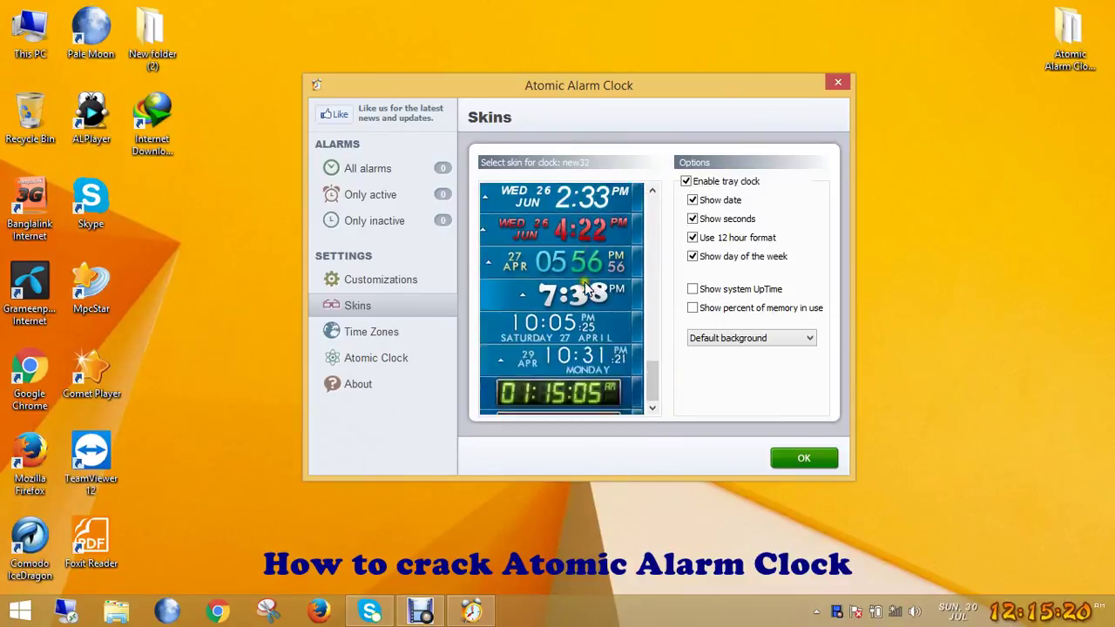
click(579, 370)
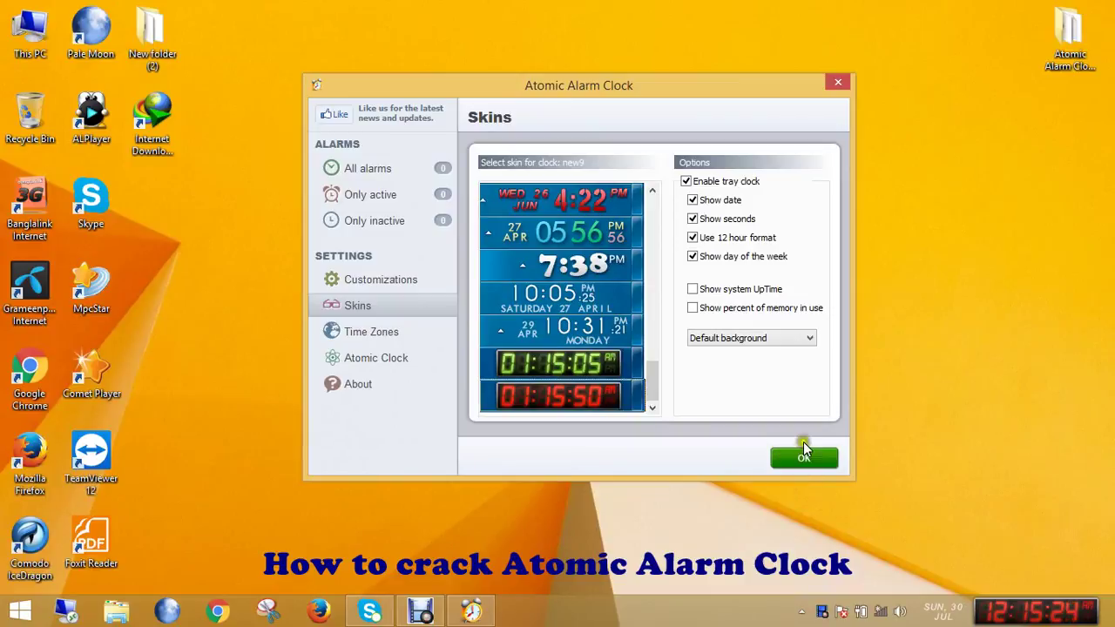
Step: Reposition the Atomic Alarm Clock settings window, refreshing the desktop in between, and accept the settings
drag(664, 94, 615, 87)
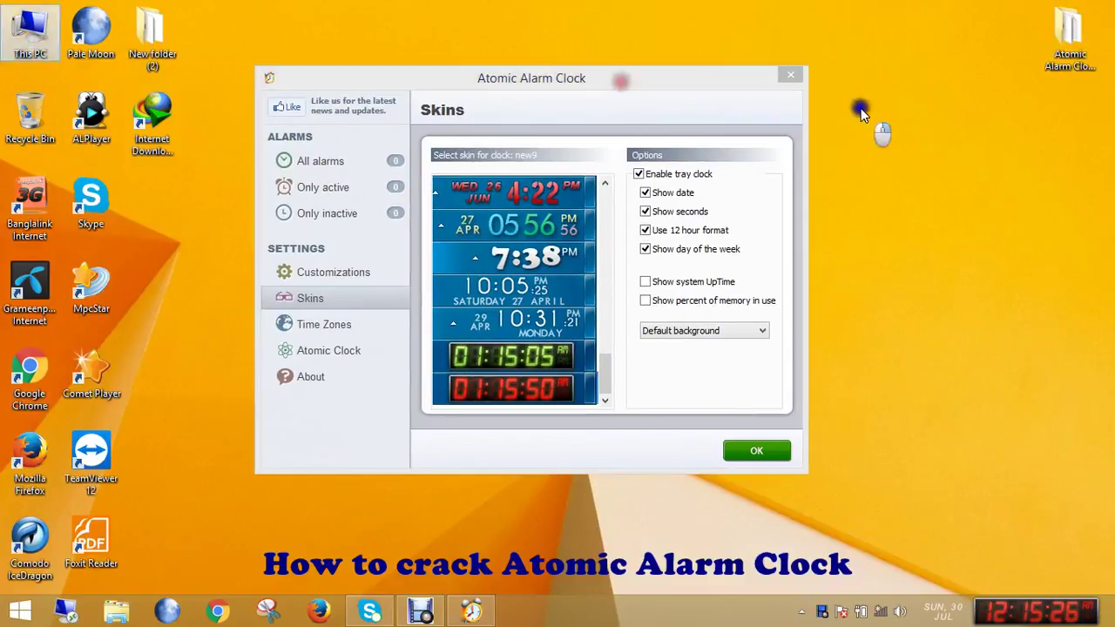
right_click(861, 109)
click(897, 154)
drag(547, 78, 552, 54)
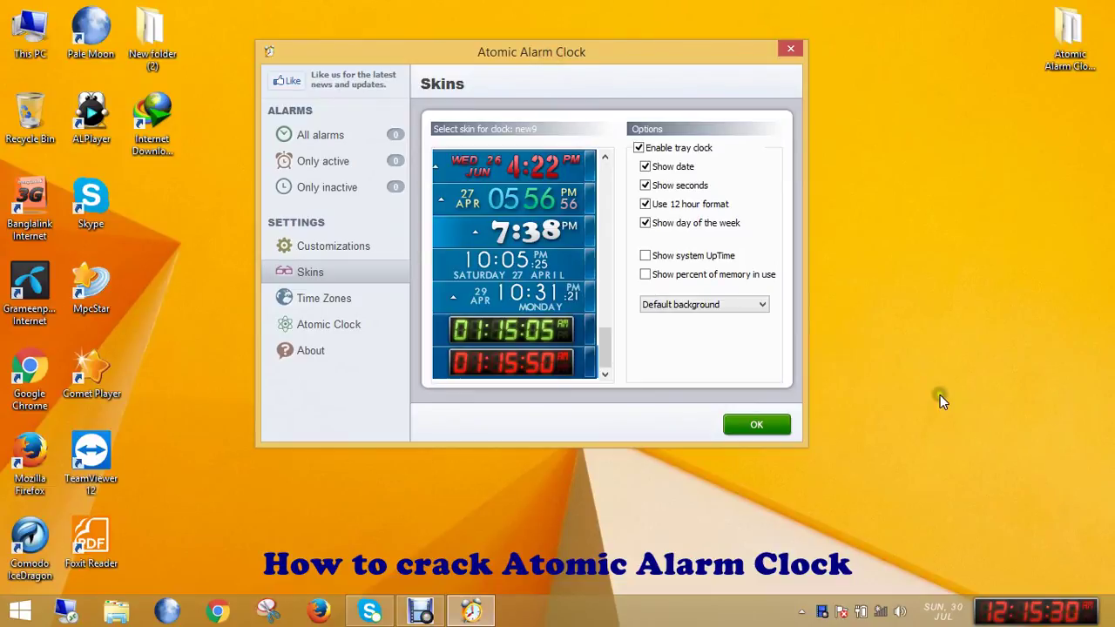
click(746, 431)
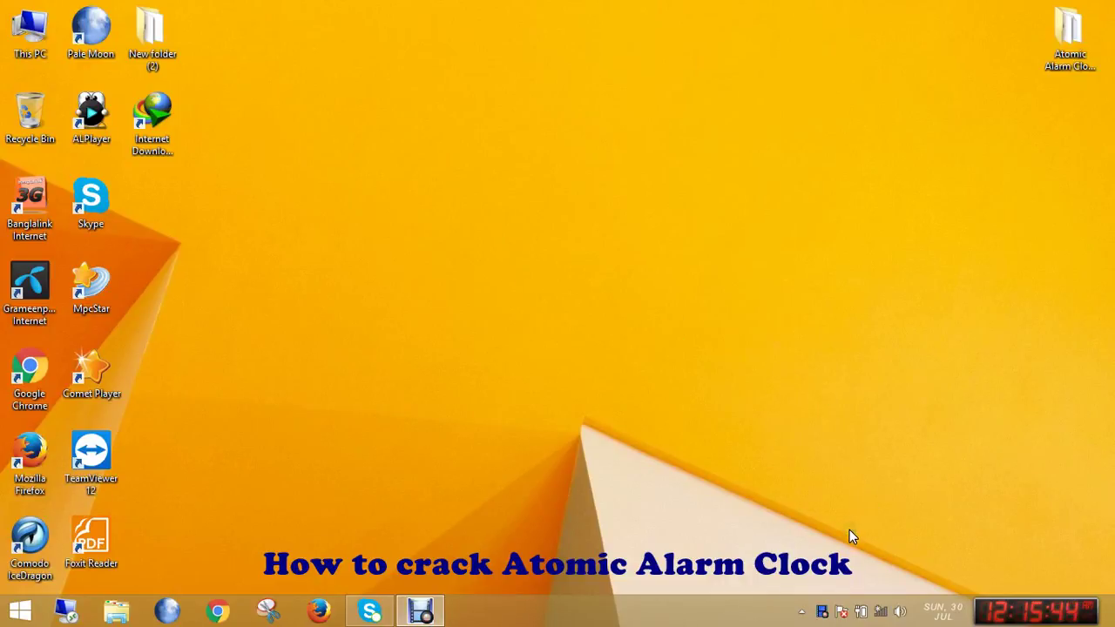
right_click(821, 611)
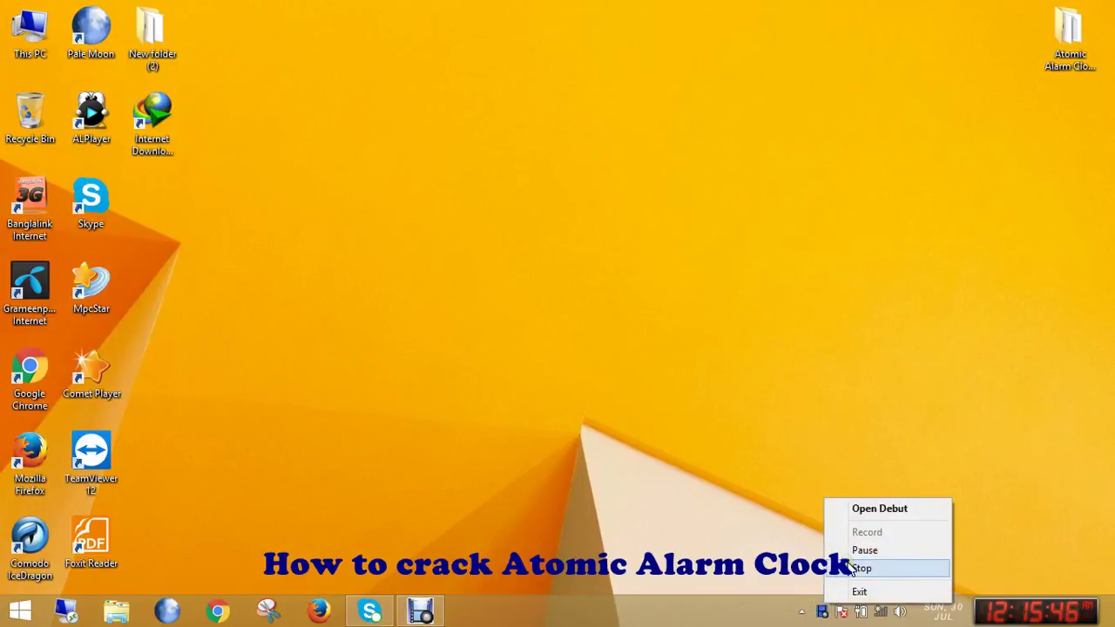